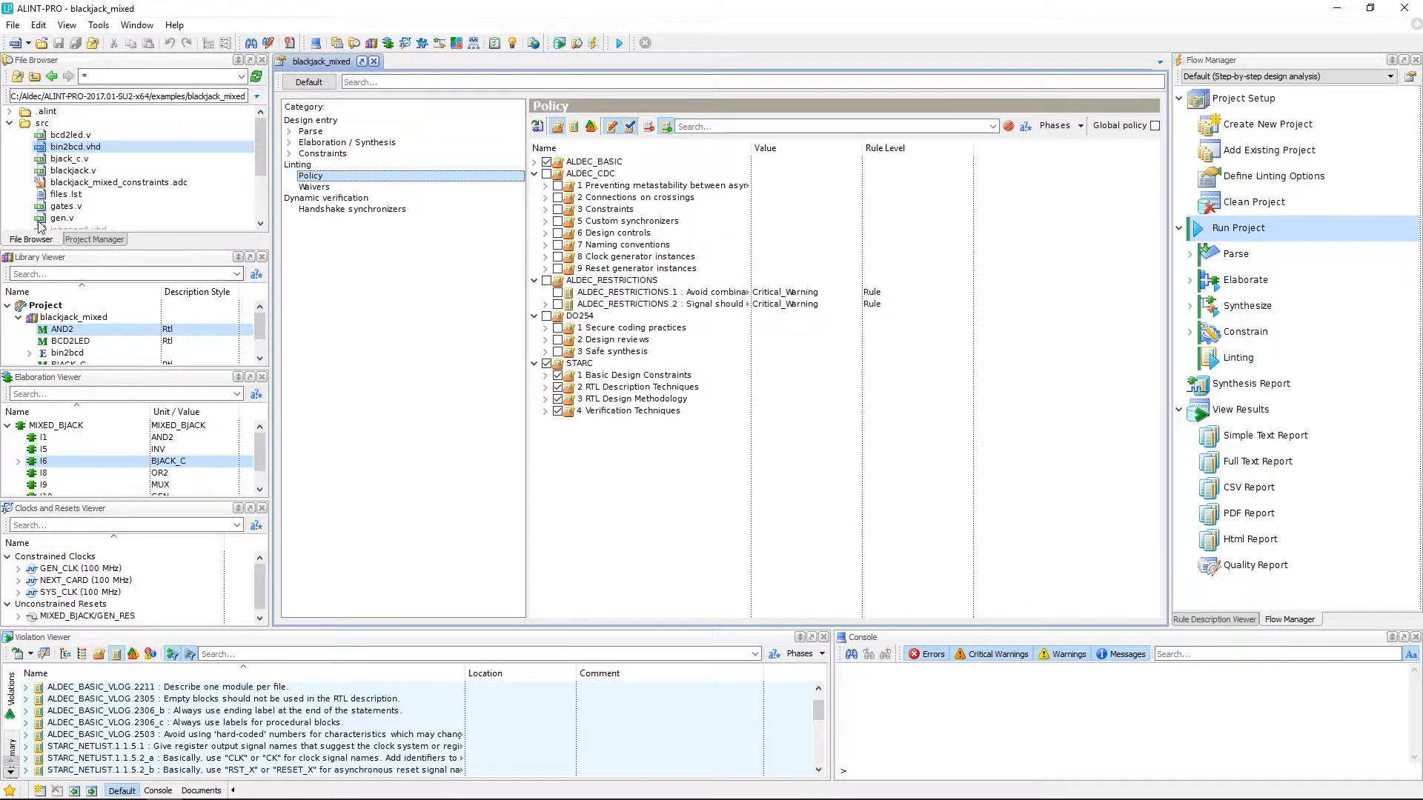
- Focus the source file tree of the linted blackjack_mixed project
click(66, 59)
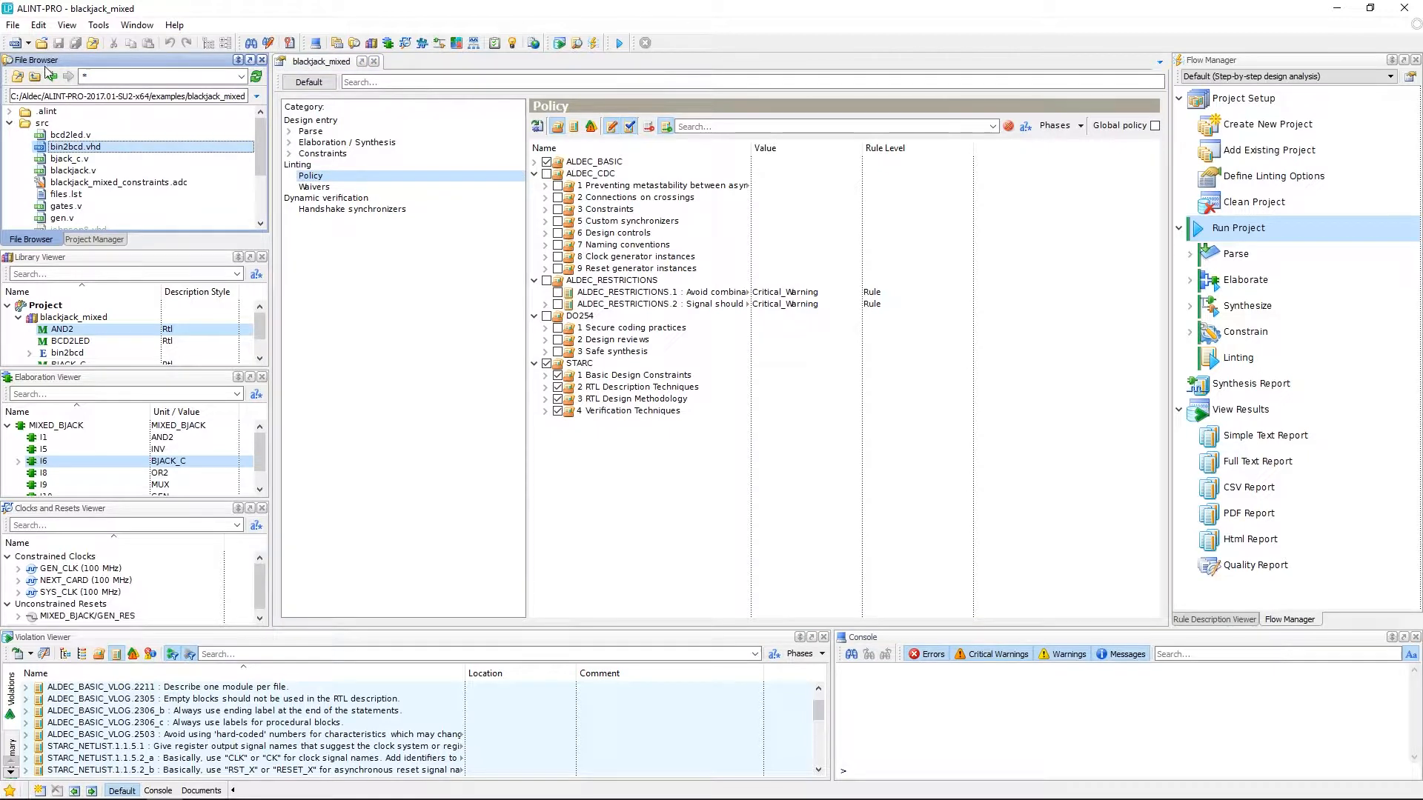
click(42, 123)
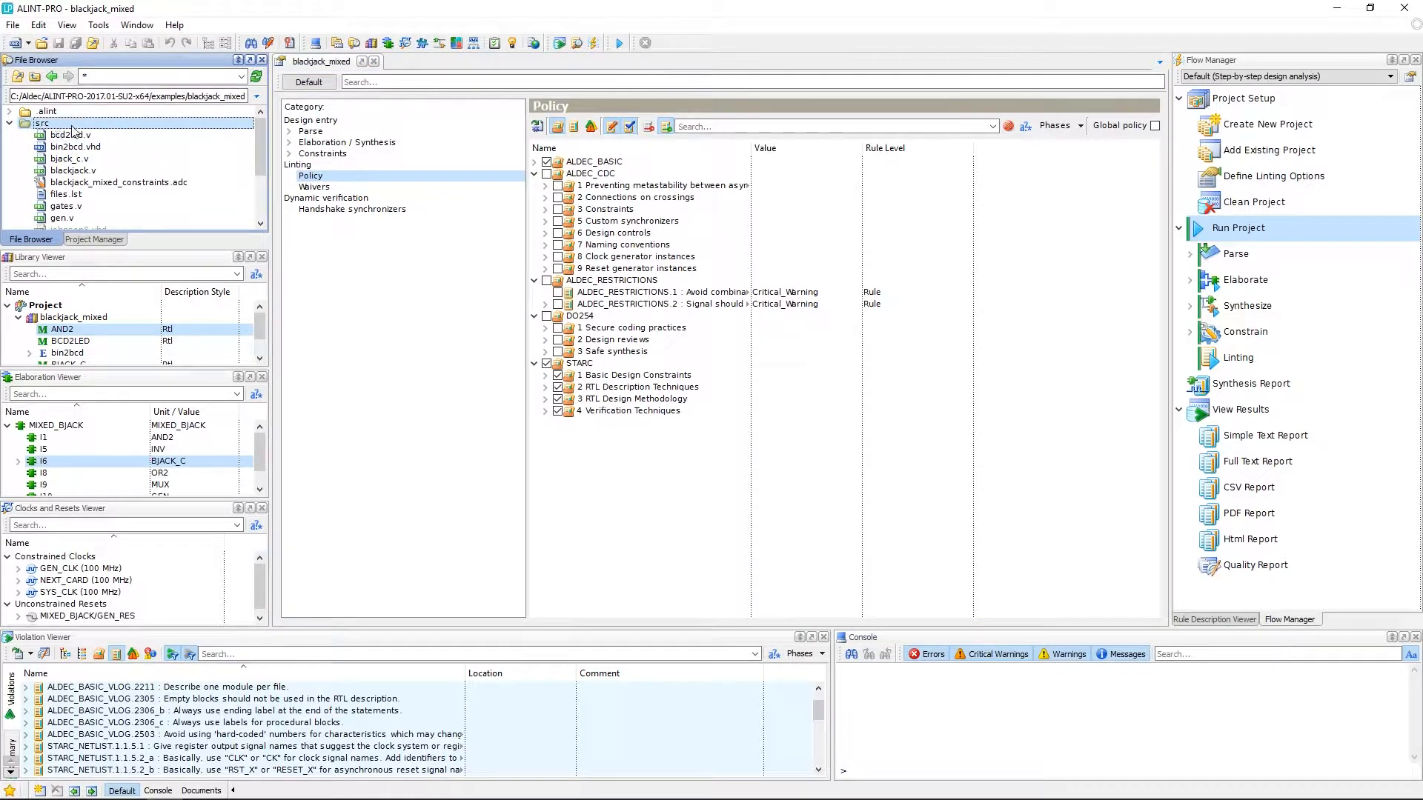
right_click(55, 126)
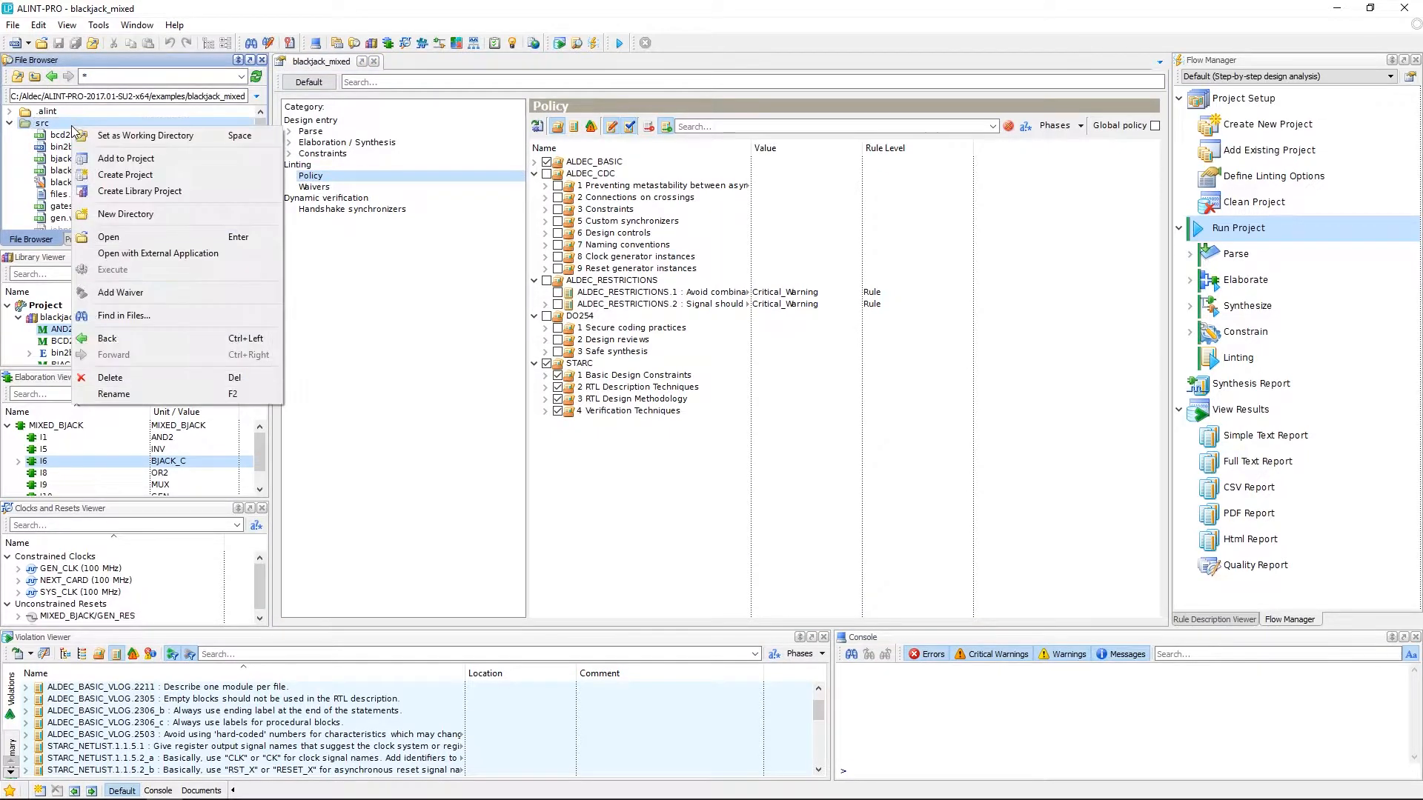
click(148, 293)
click(104, 147)
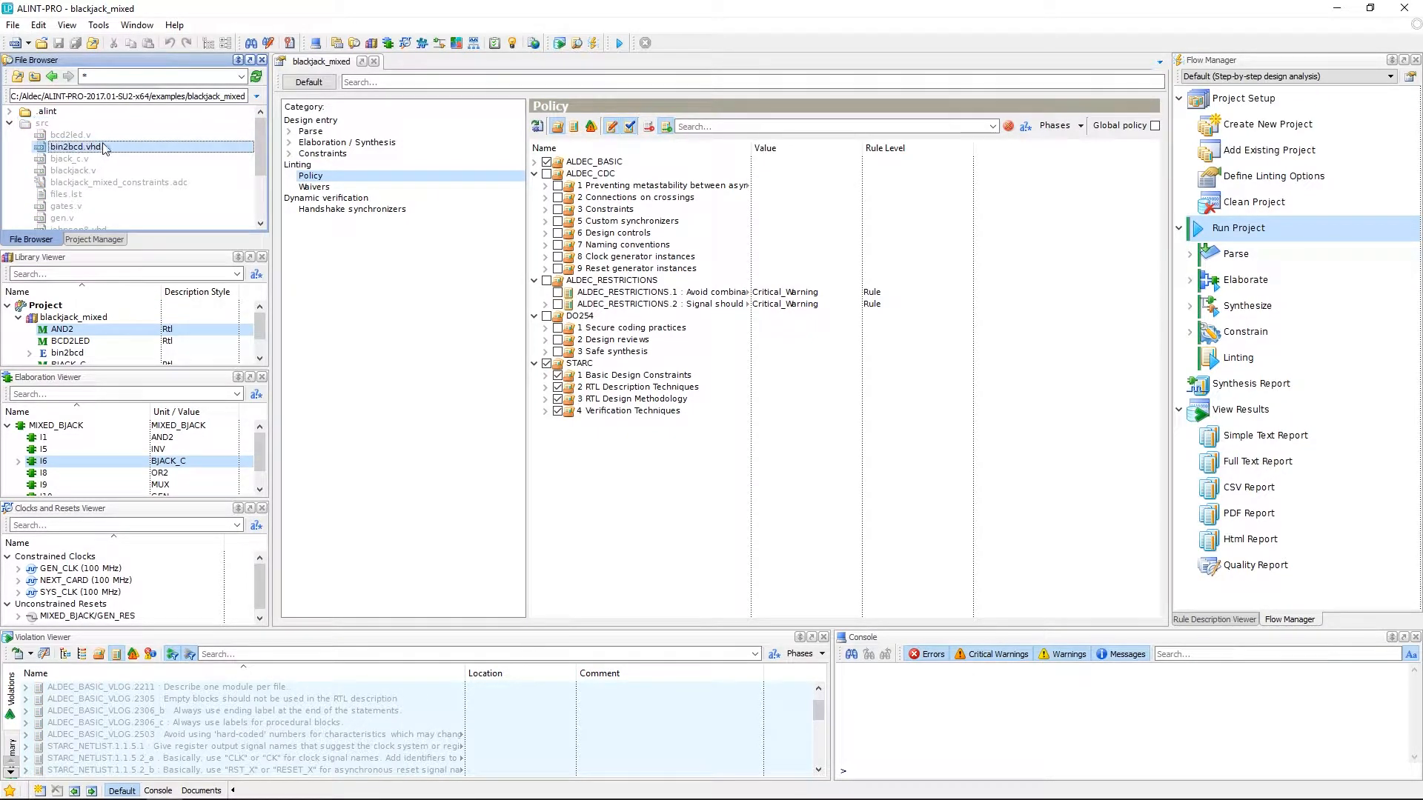
click(91, 124)
right_click(92, 124)
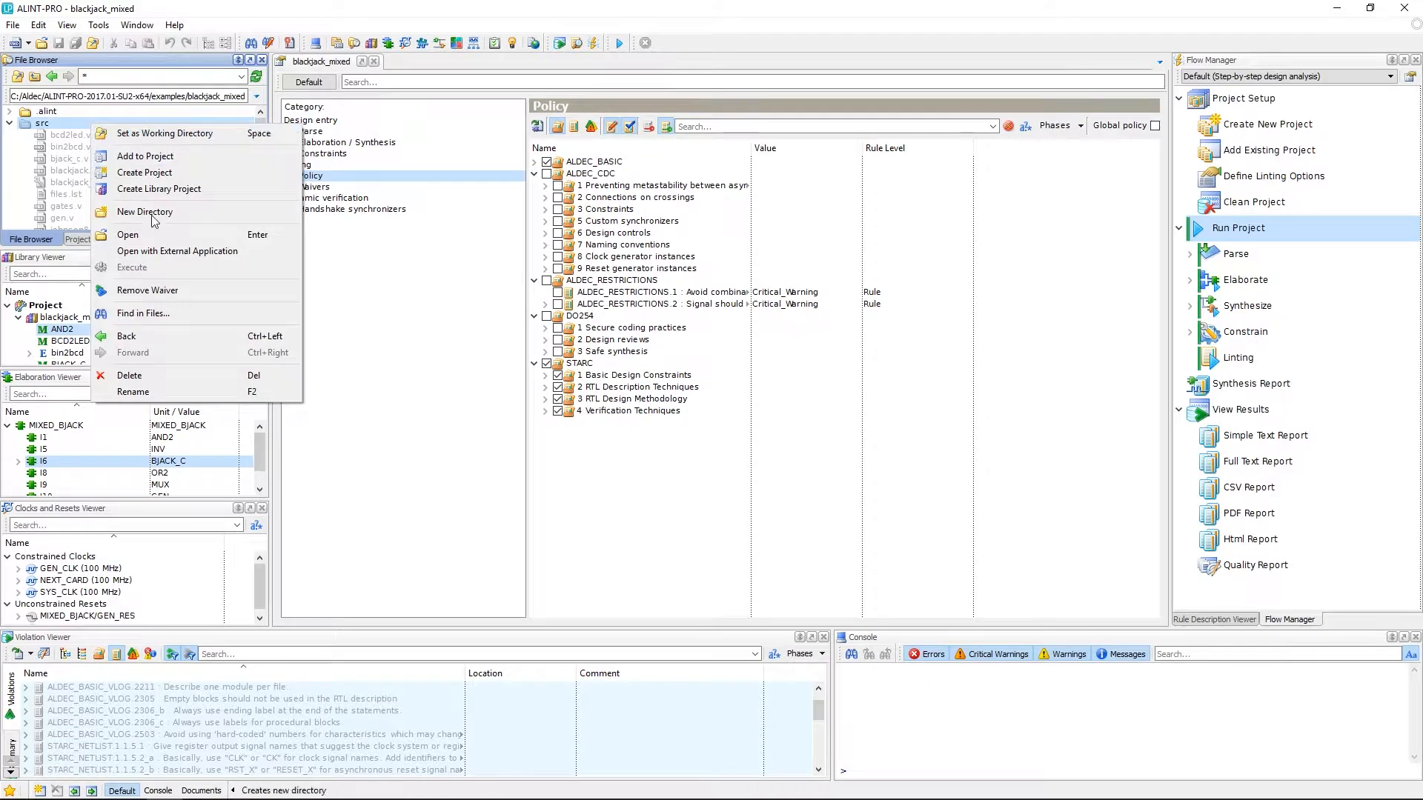
click(182, 291)
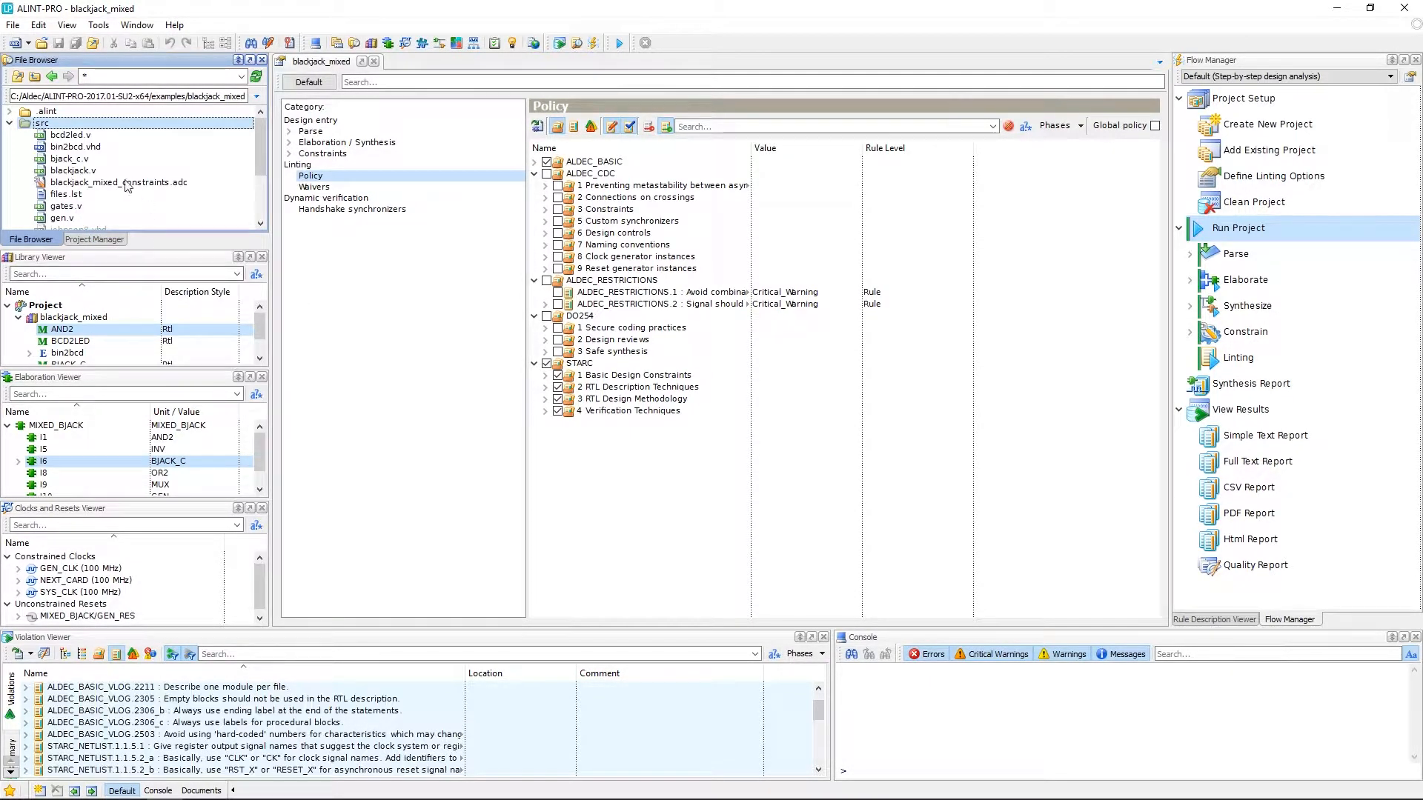
click(86, 148)
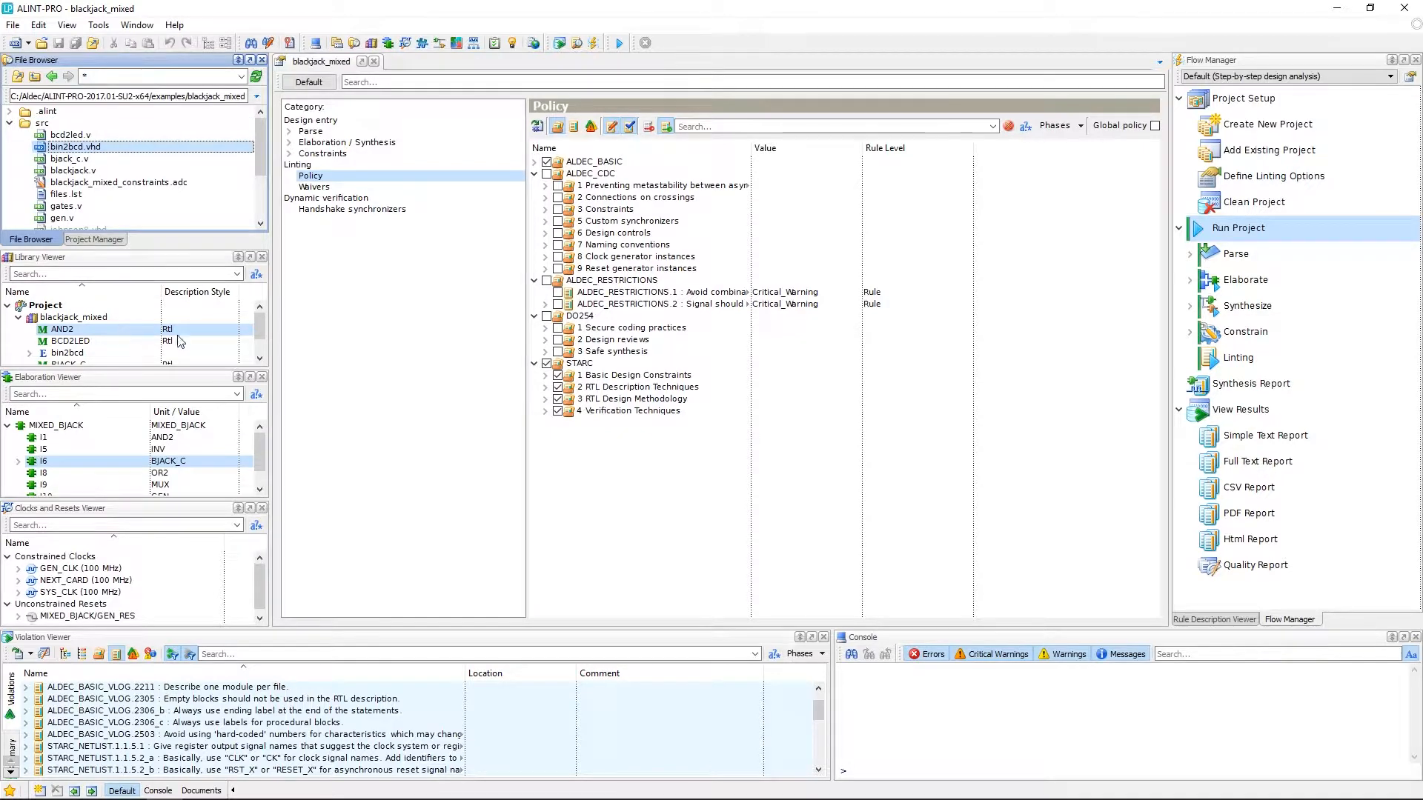
- Waive all rules for the I6 BJACK_C instance from the Elaboration Viewer
click(198, 464)
right_click(199, 464)
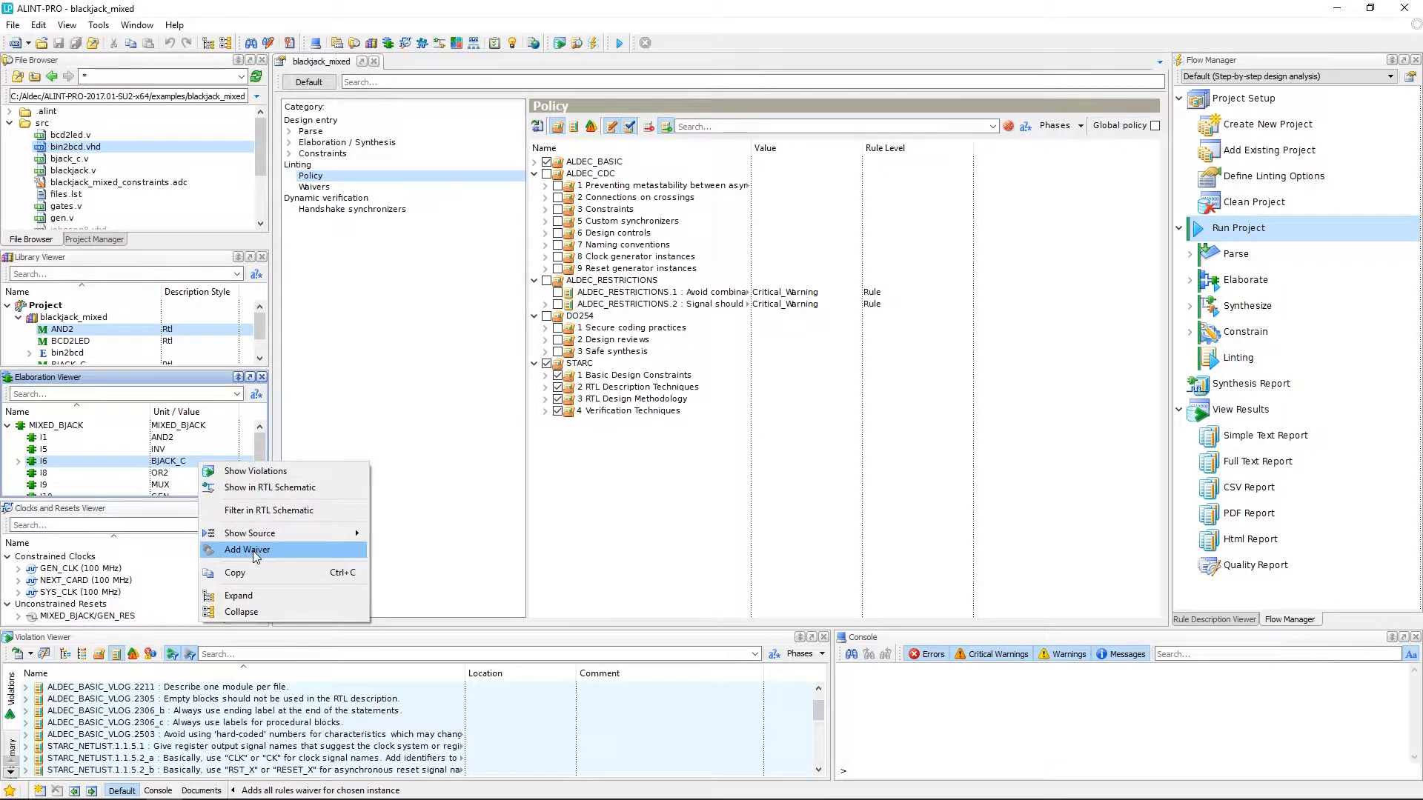
click(419, 555)
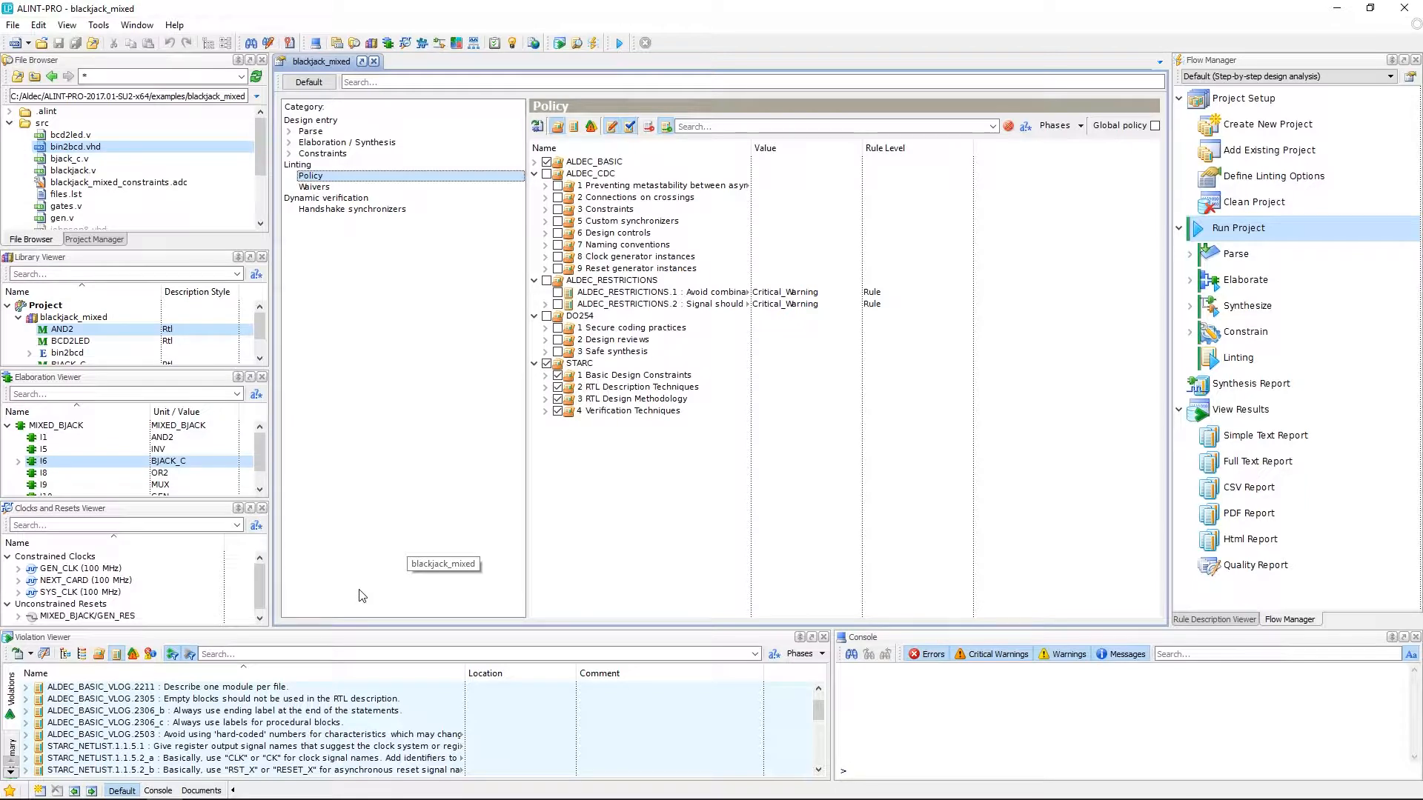
click(358, 639)
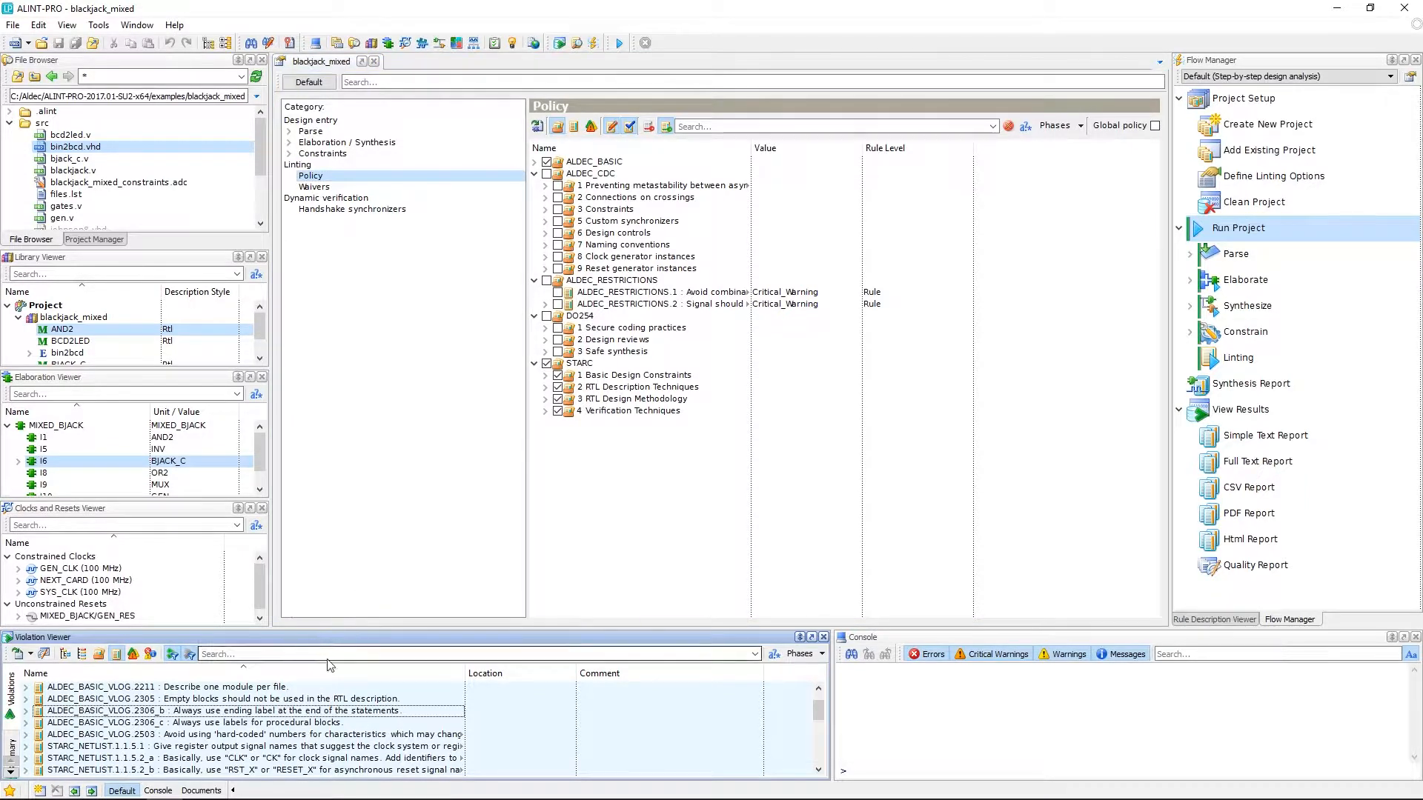
- Waive rule ALDEC_BASIC_VLOG.2306_b and expand it to list its violations
click(107, 712)
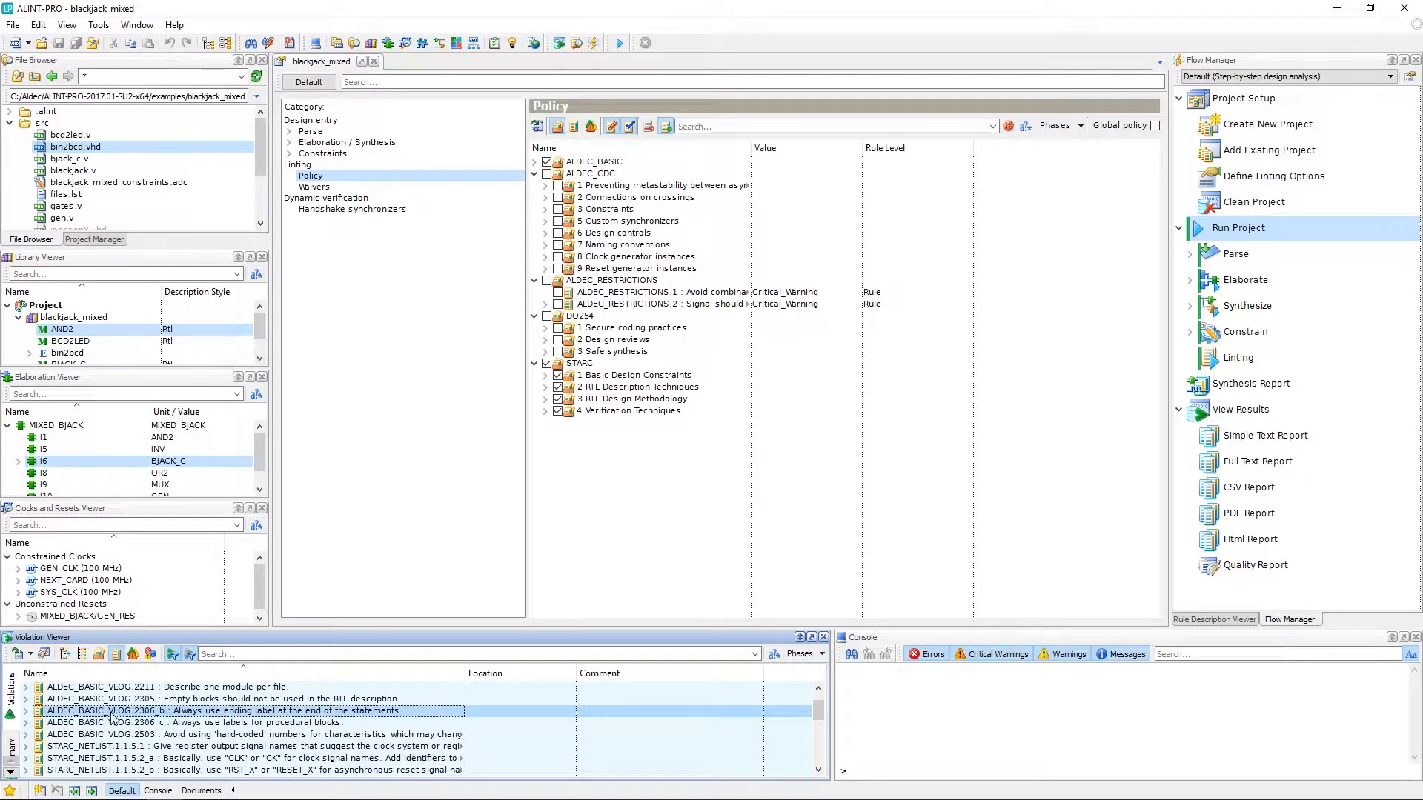
right_click(137, 716)
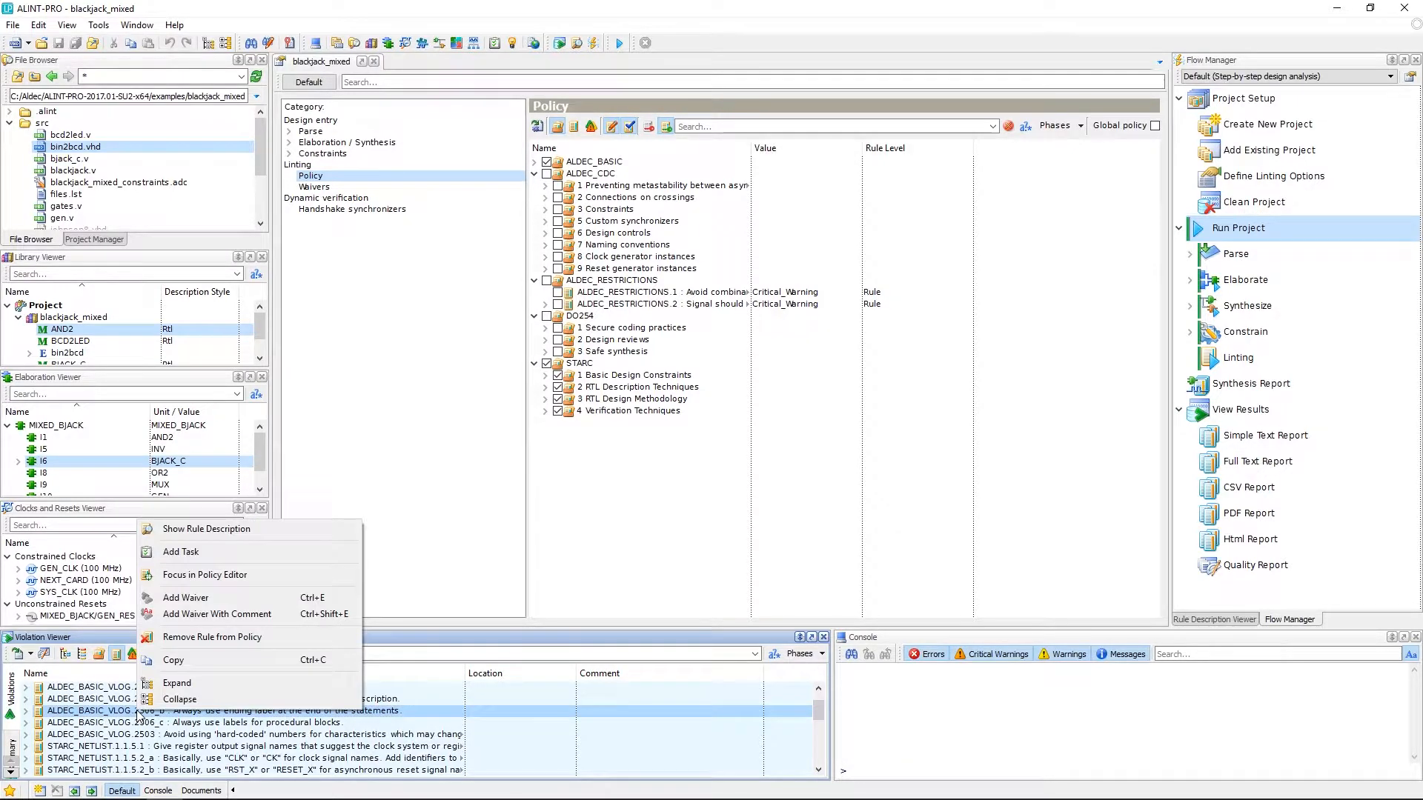
click(183, 602)
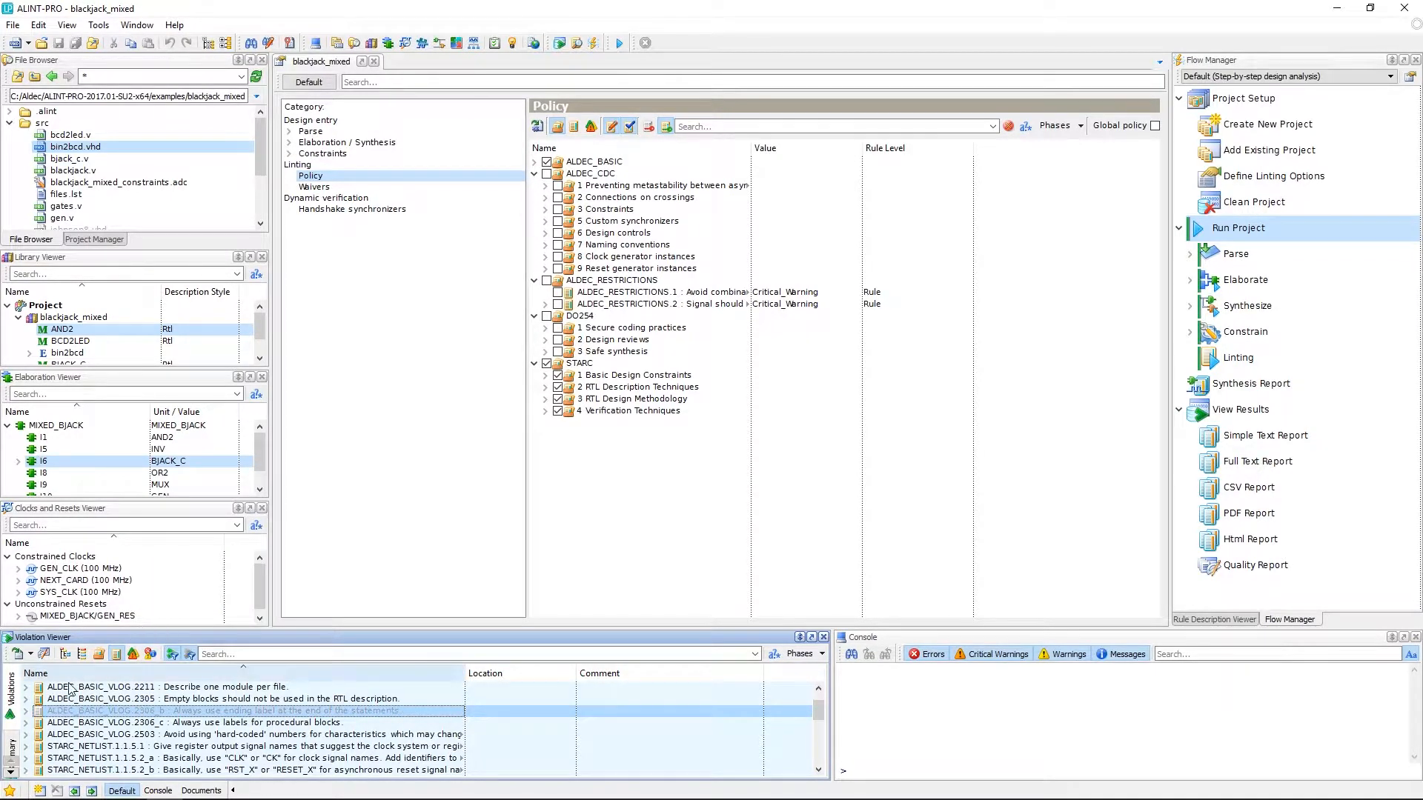
double_click(40, 716)
scroll(126, 734, down, 2)
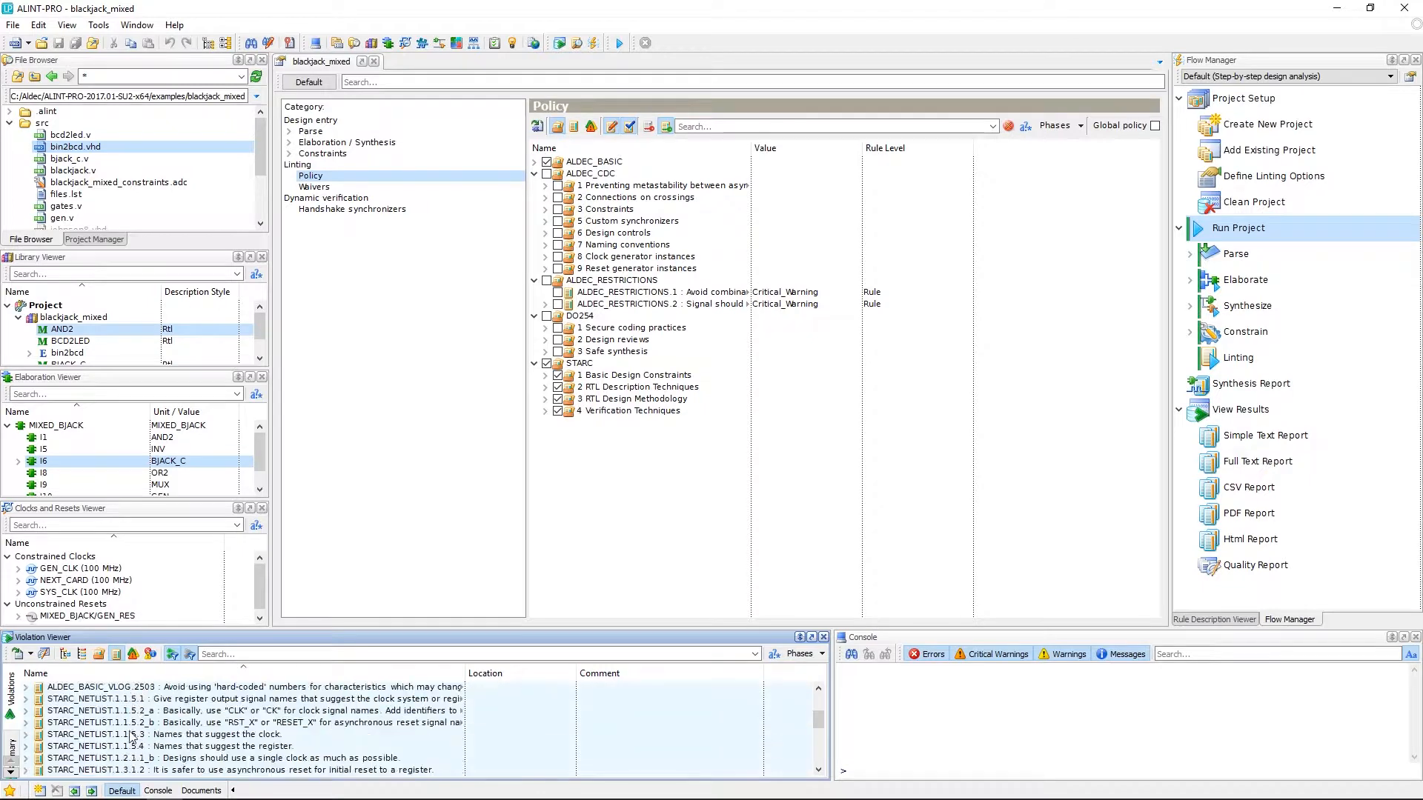
scroll(130, 735, up, 1)
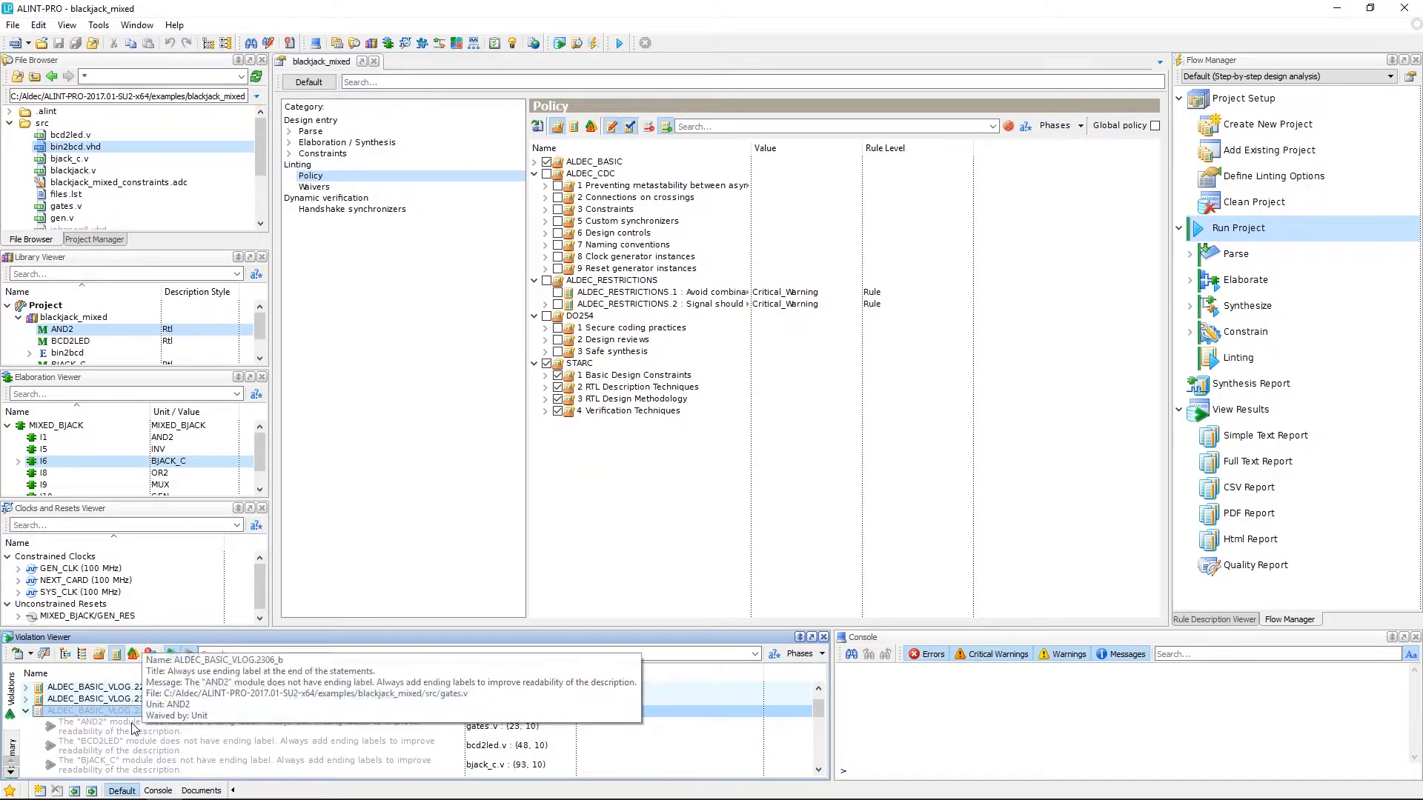
- Remove the waiver from the 2306_b rule again
click(175, 746)
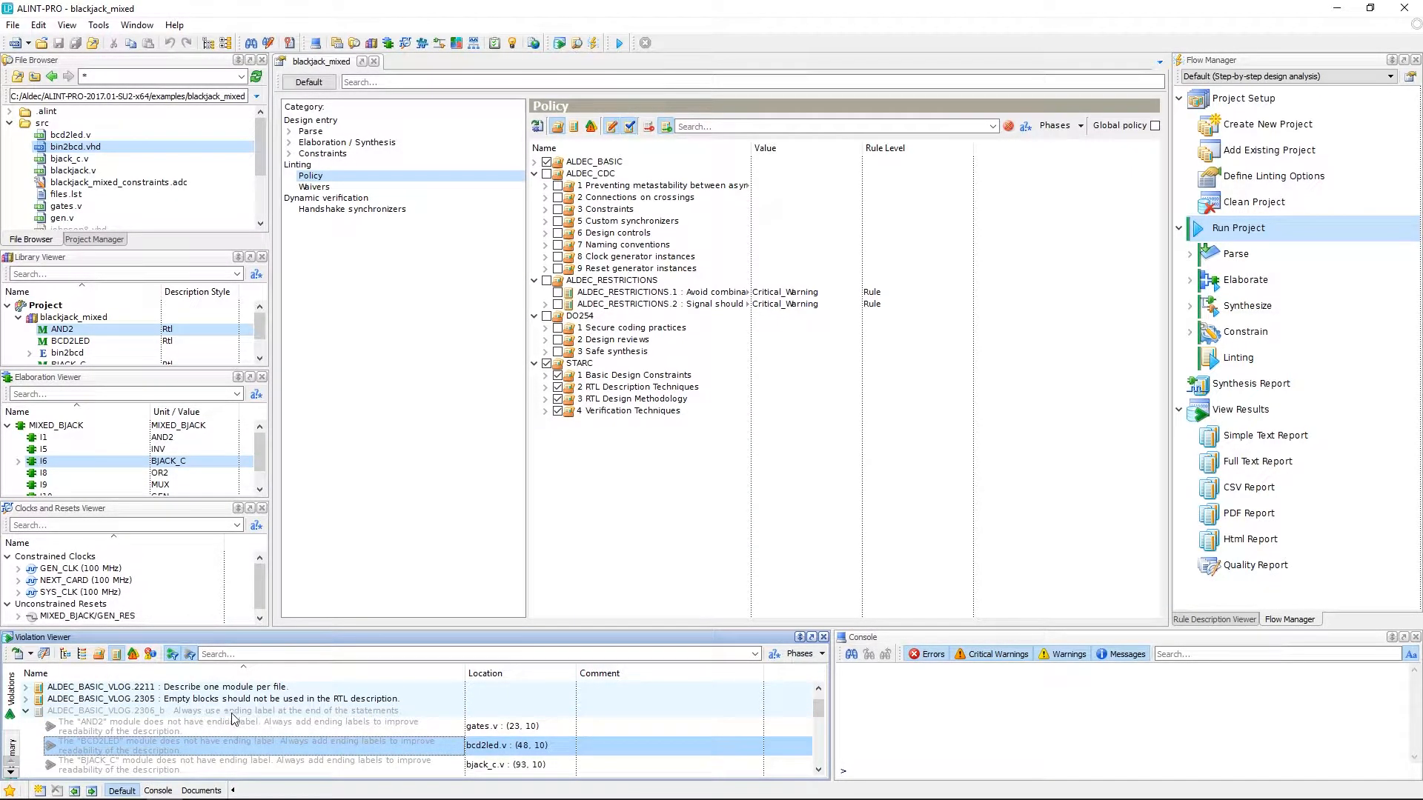
click(252, 711)
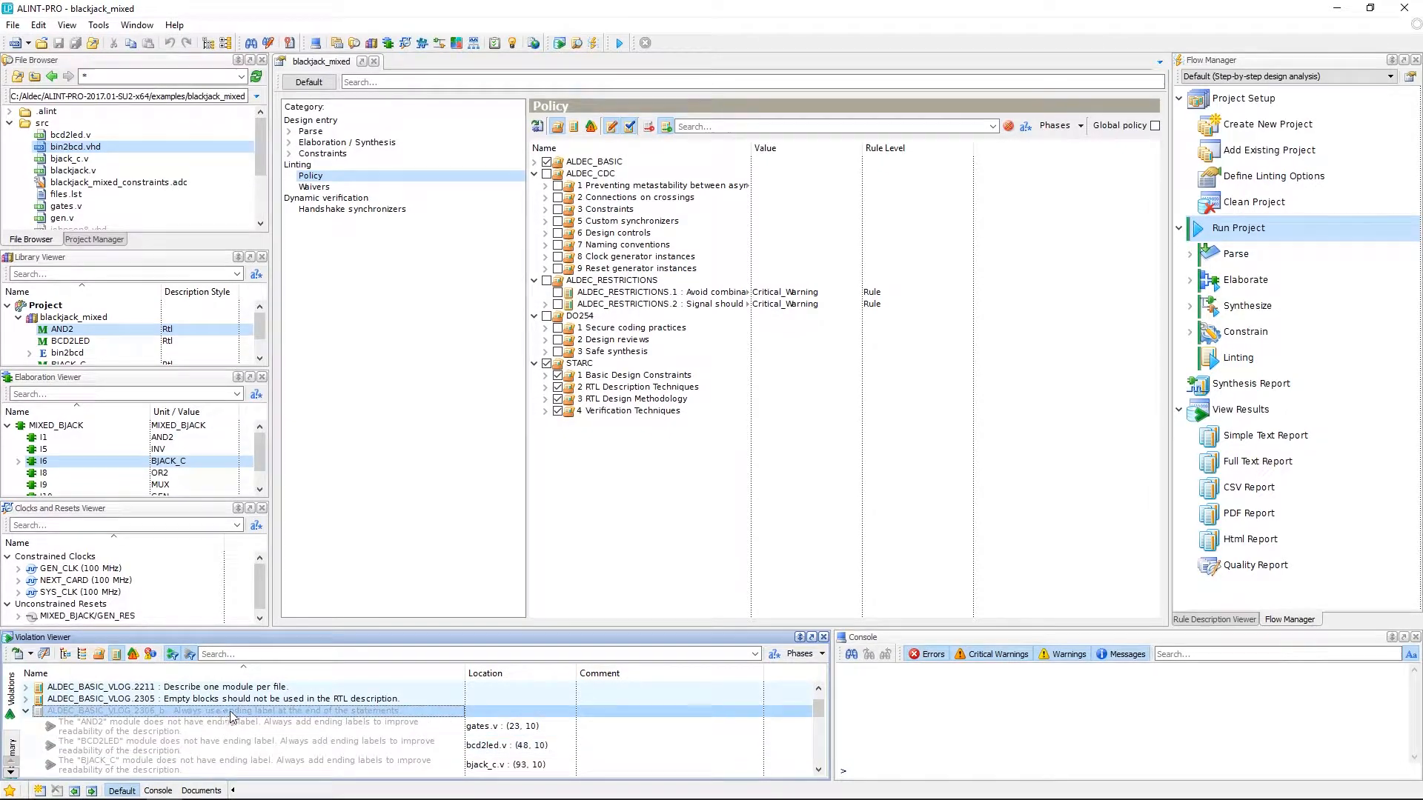
right_click(225, 711)
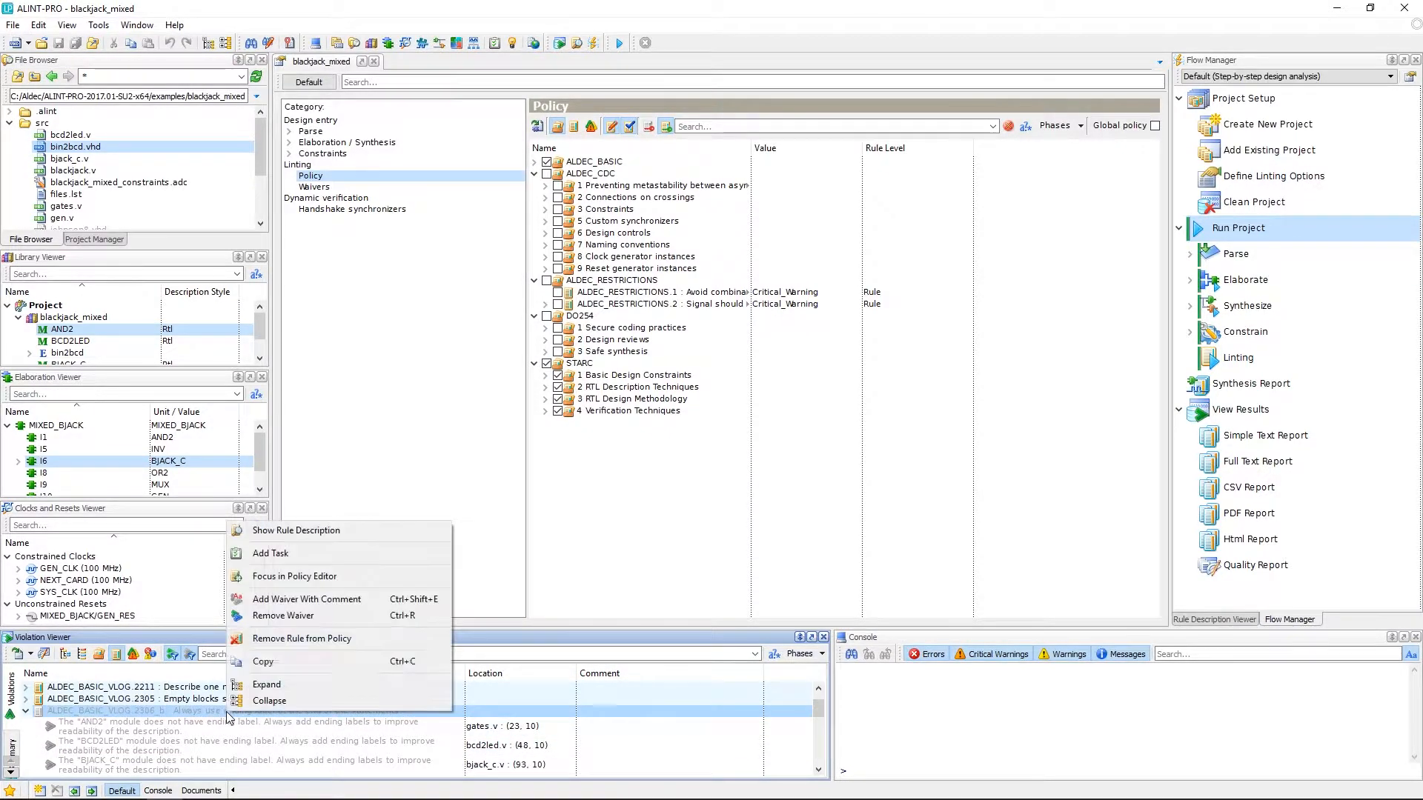
click(277, 619)
click(196, 750)
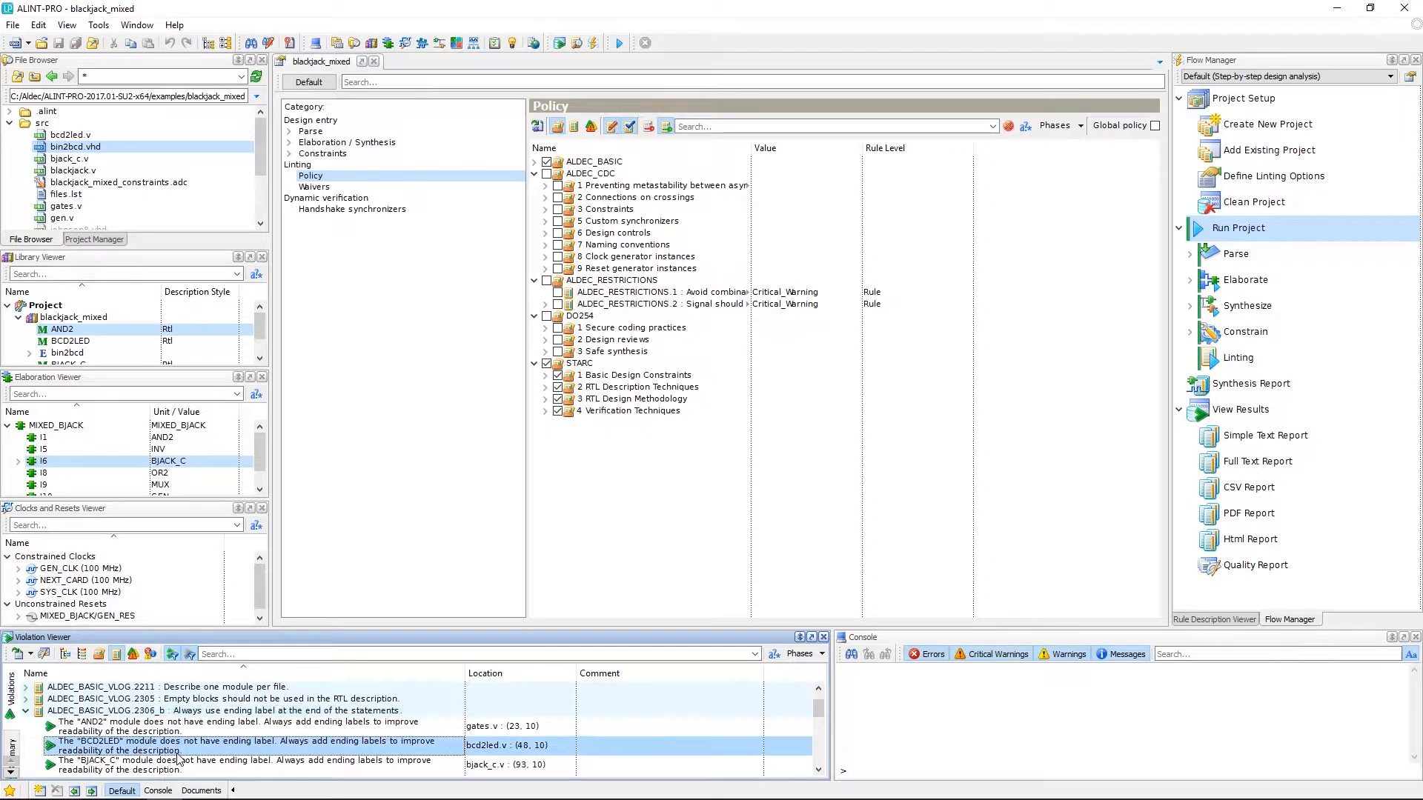
- Waive the BCD2LED violation with the comment 'not applicable here'
right_click(198, 750)
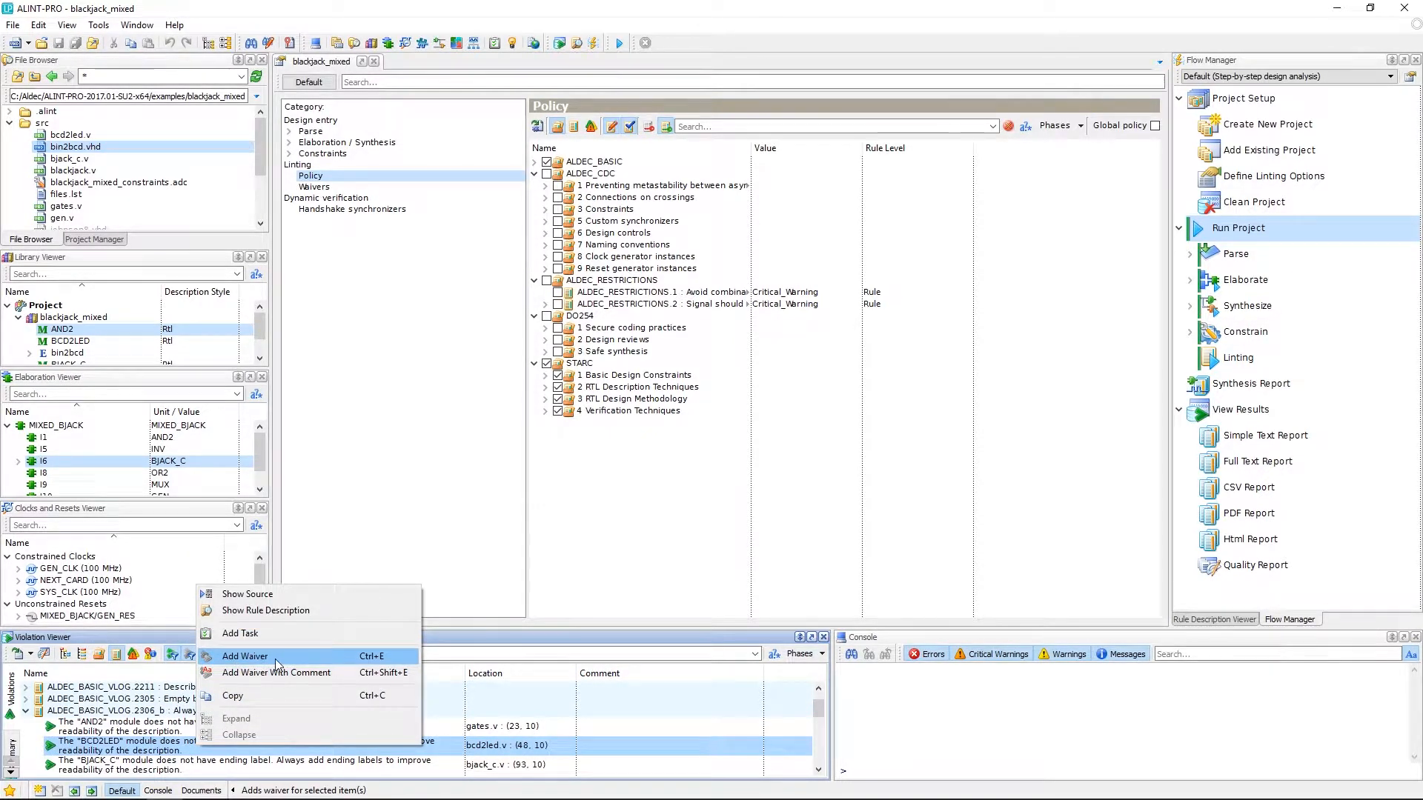
click(327, 674)
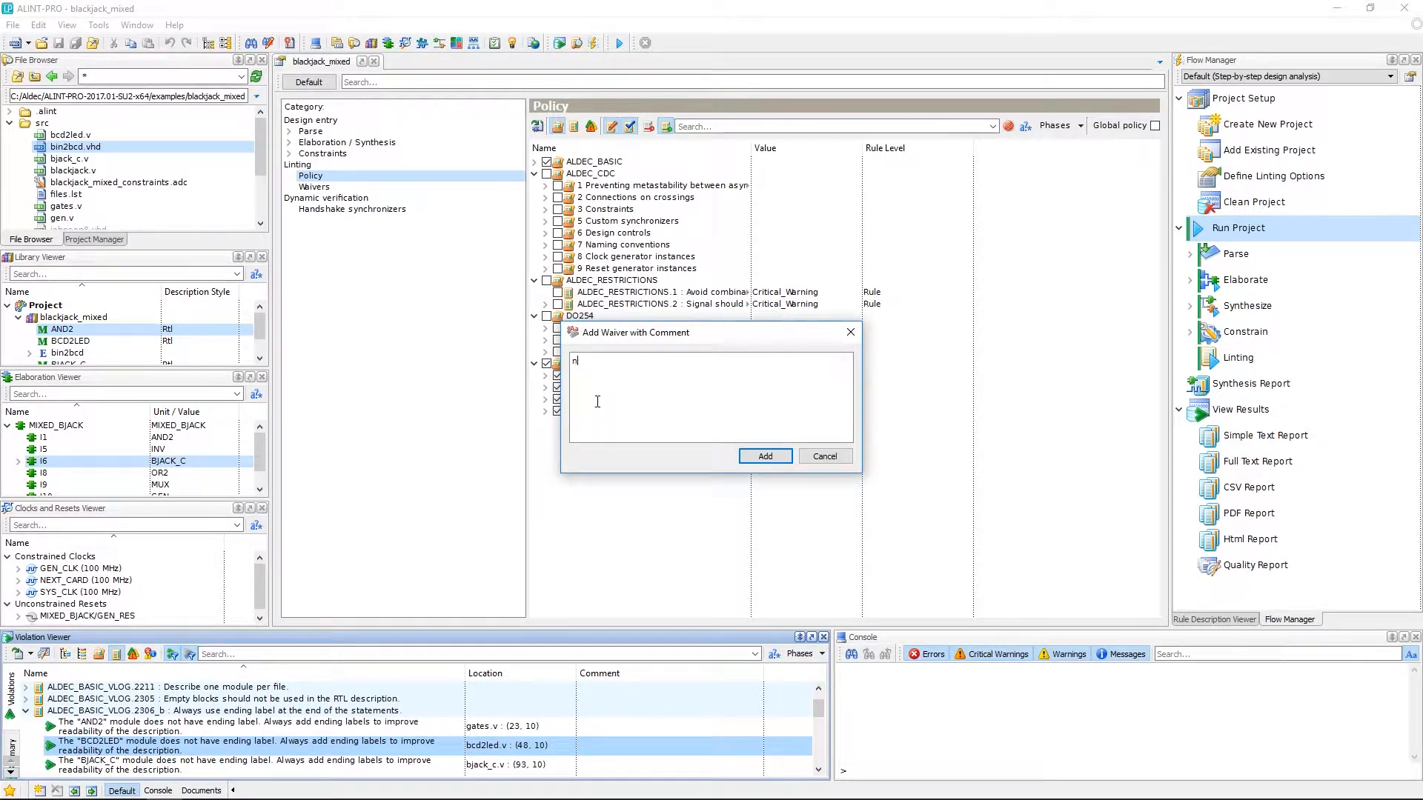
text(ap)
click(764, 456)
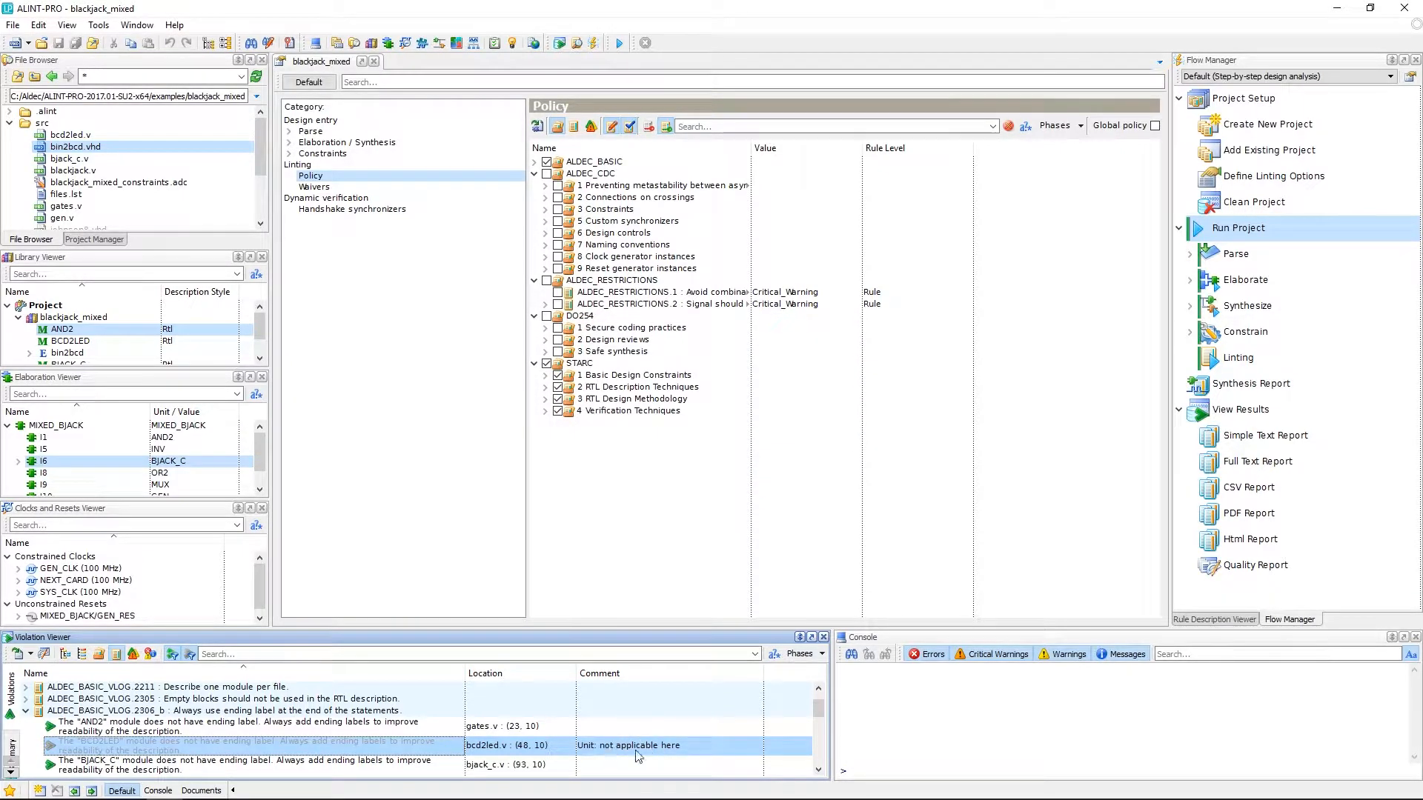
- Hide waived violations from the Violation Viewer list
click(350, 726)
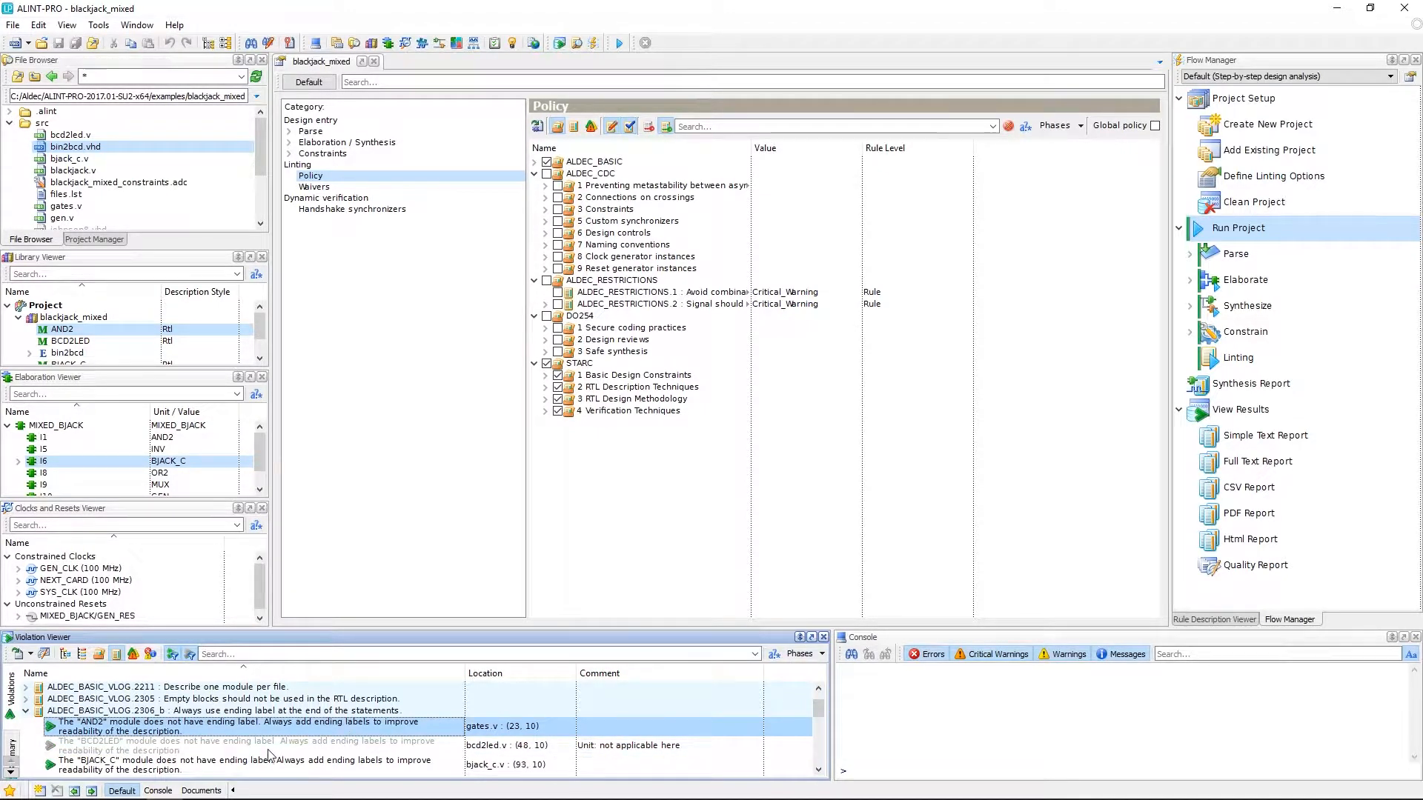
click(157, 751)
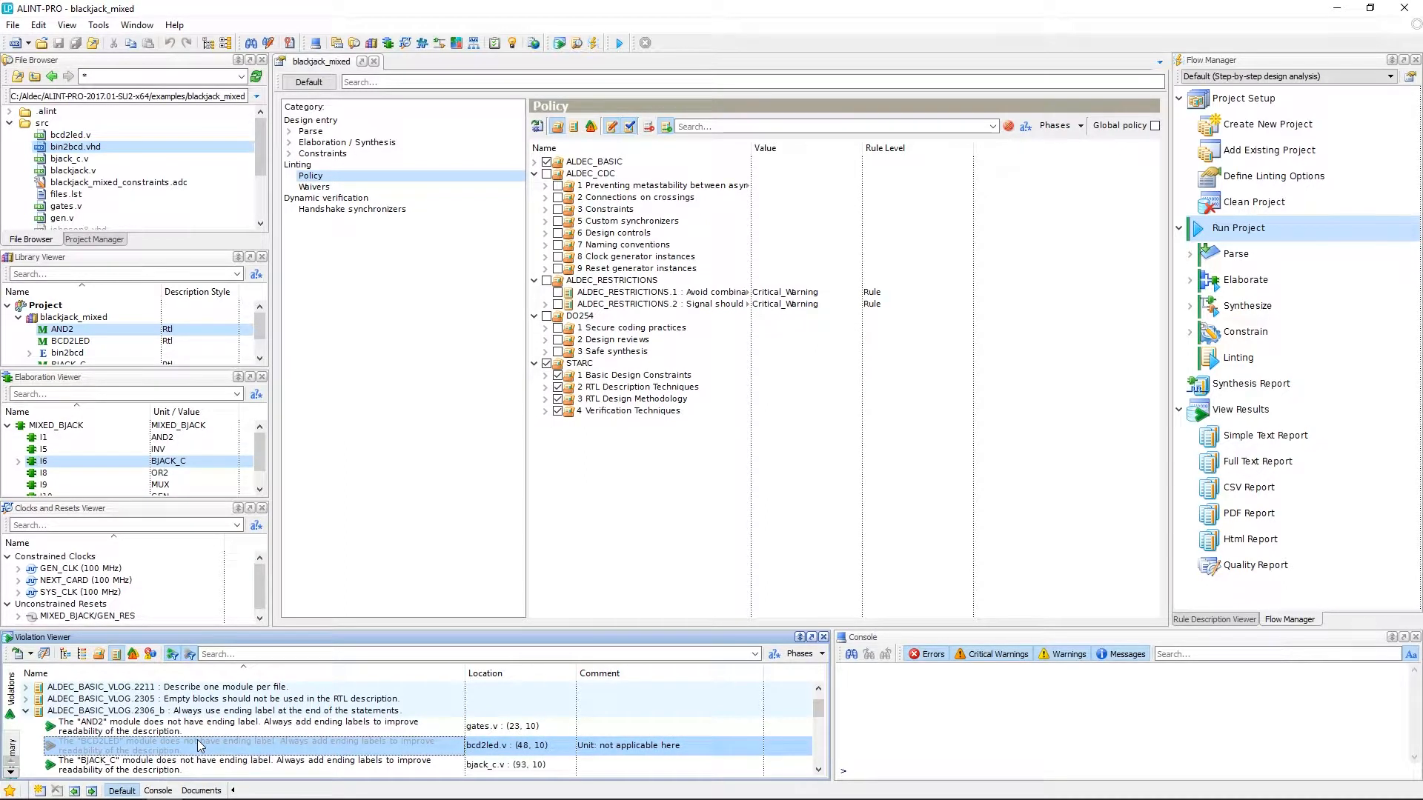
scroll(200, 741, up, 2)
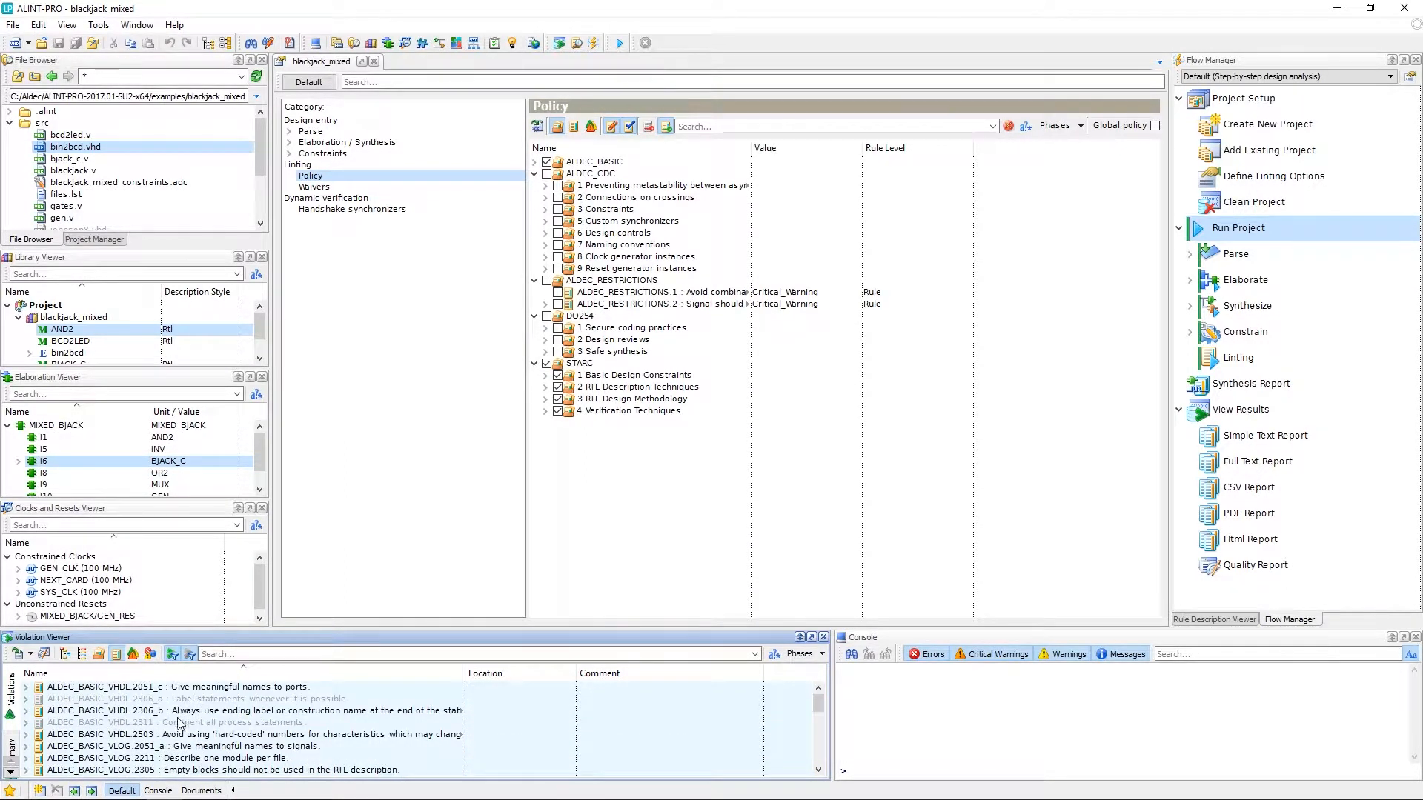
click(191, 655)
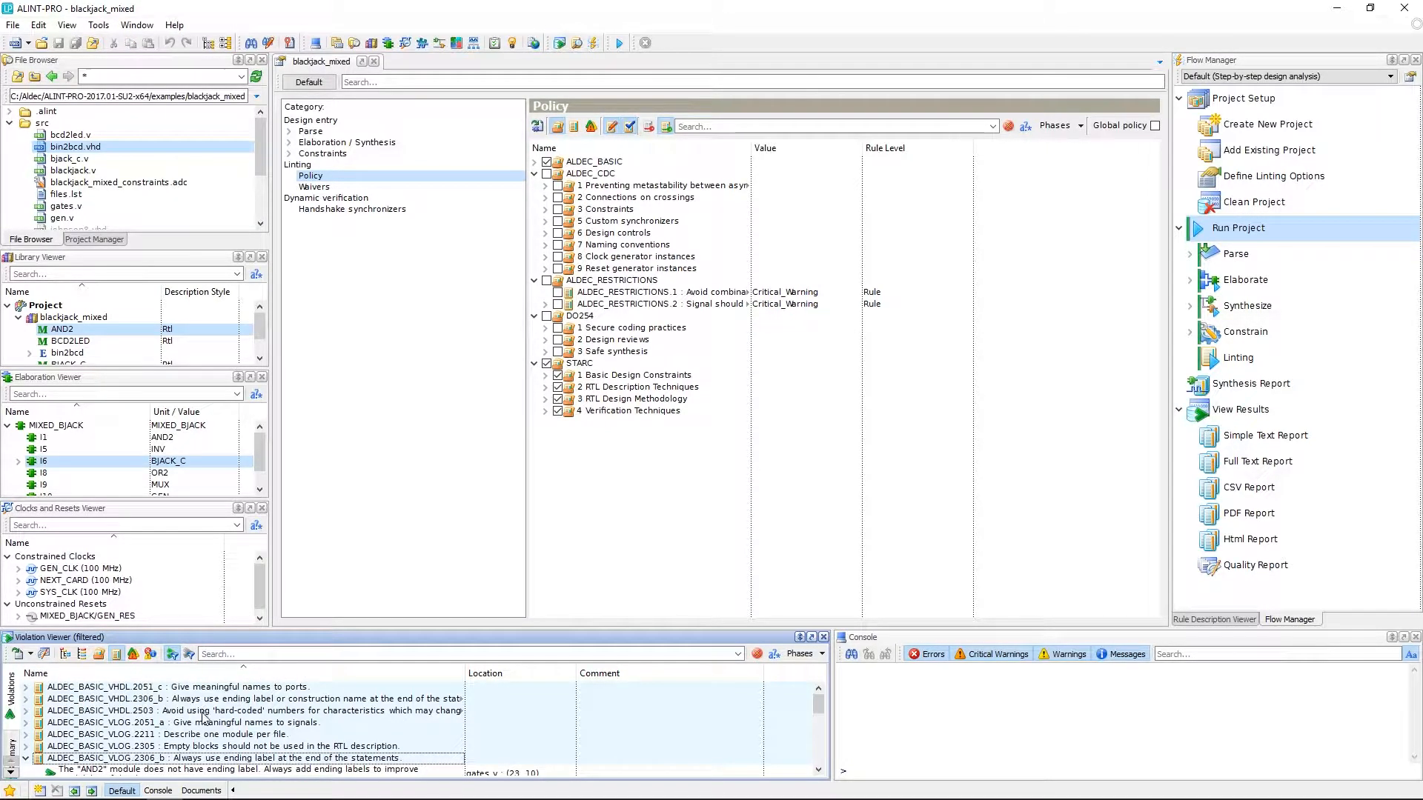
- Hide relevant violations and show only the waived ones in the list
scroll(206, 720, down, 1)
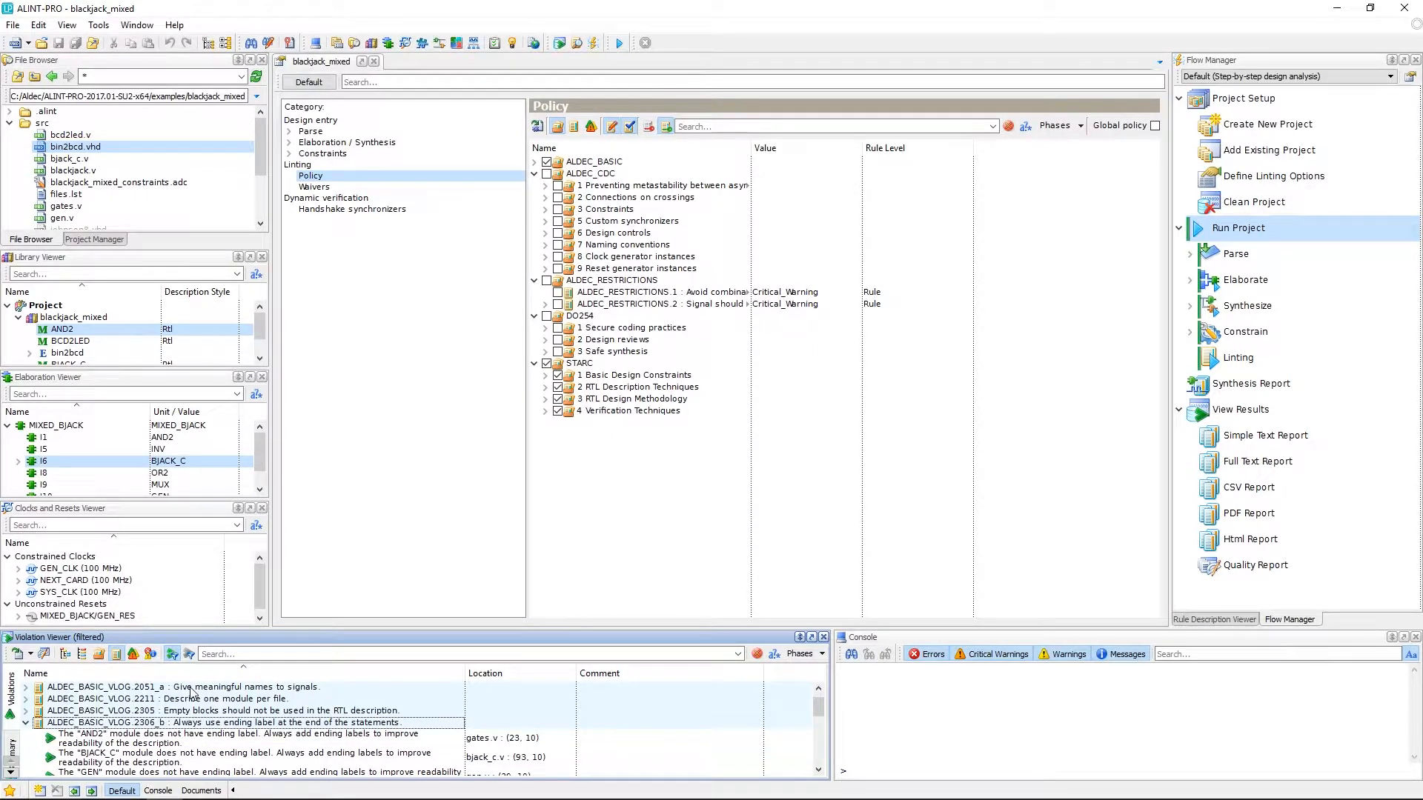
scroll(196, 693, up, 1)
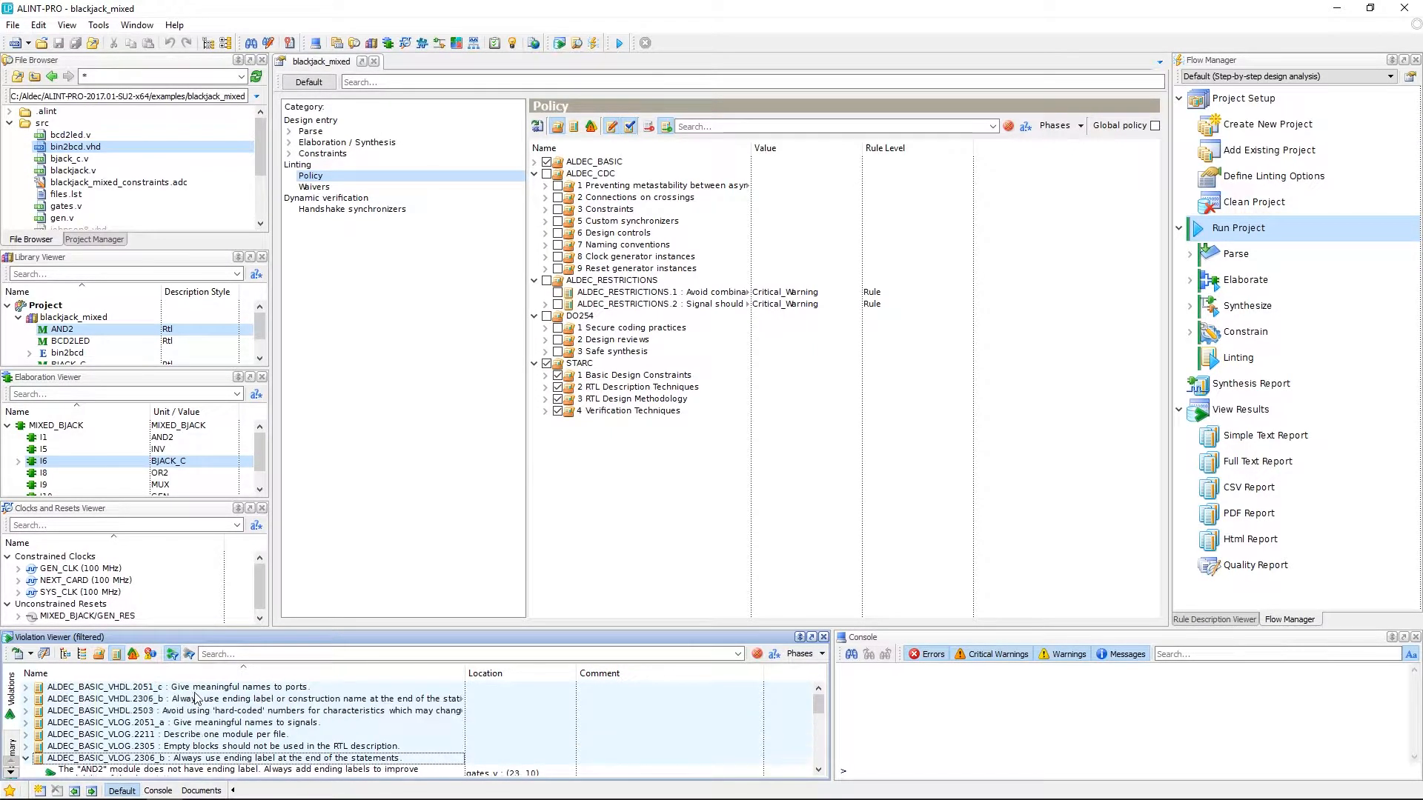
click(176, 657)
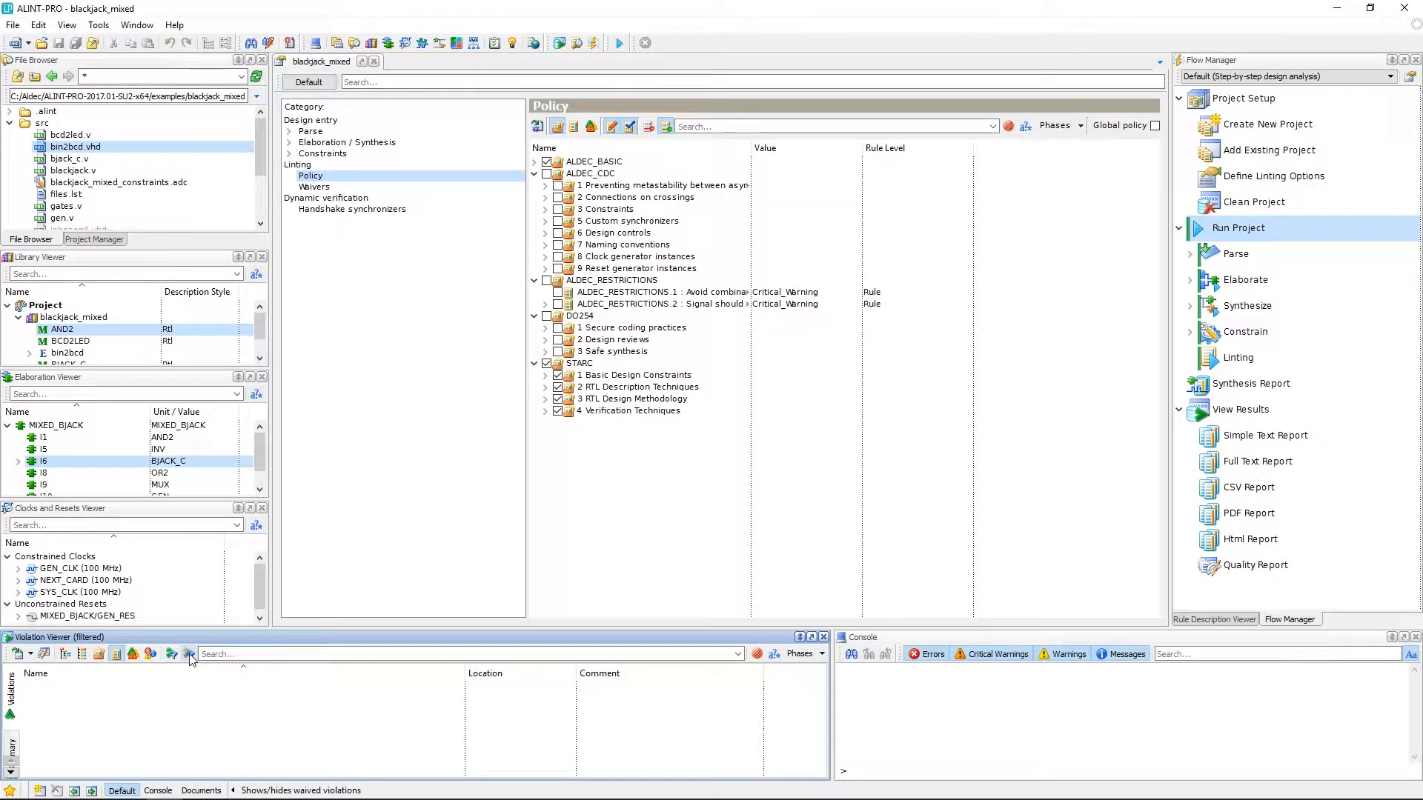
click(190, 656)
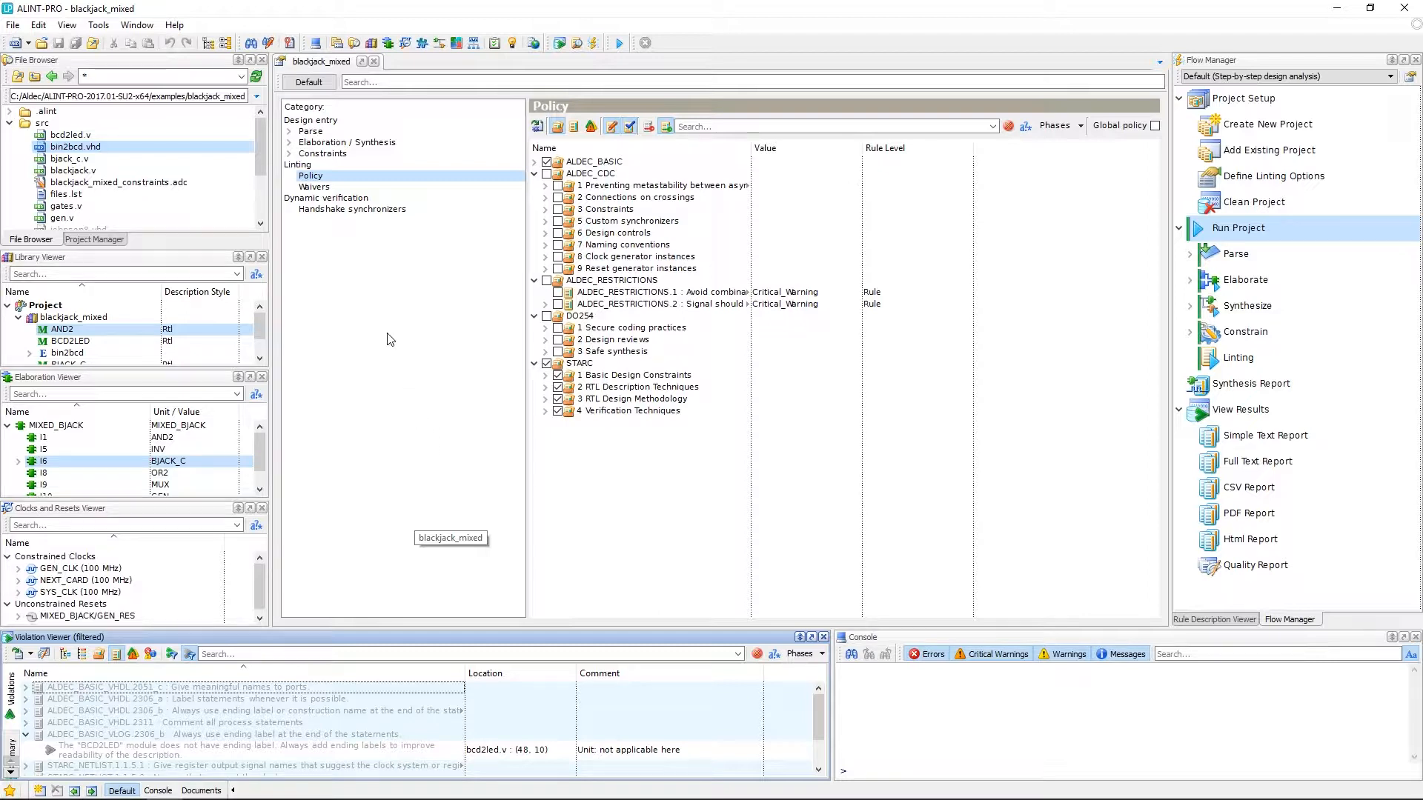
- Open the Waivers page and expand BJACK_C to see its STARC_VLOG.2.3.1.3 waiver
click(314, 186)
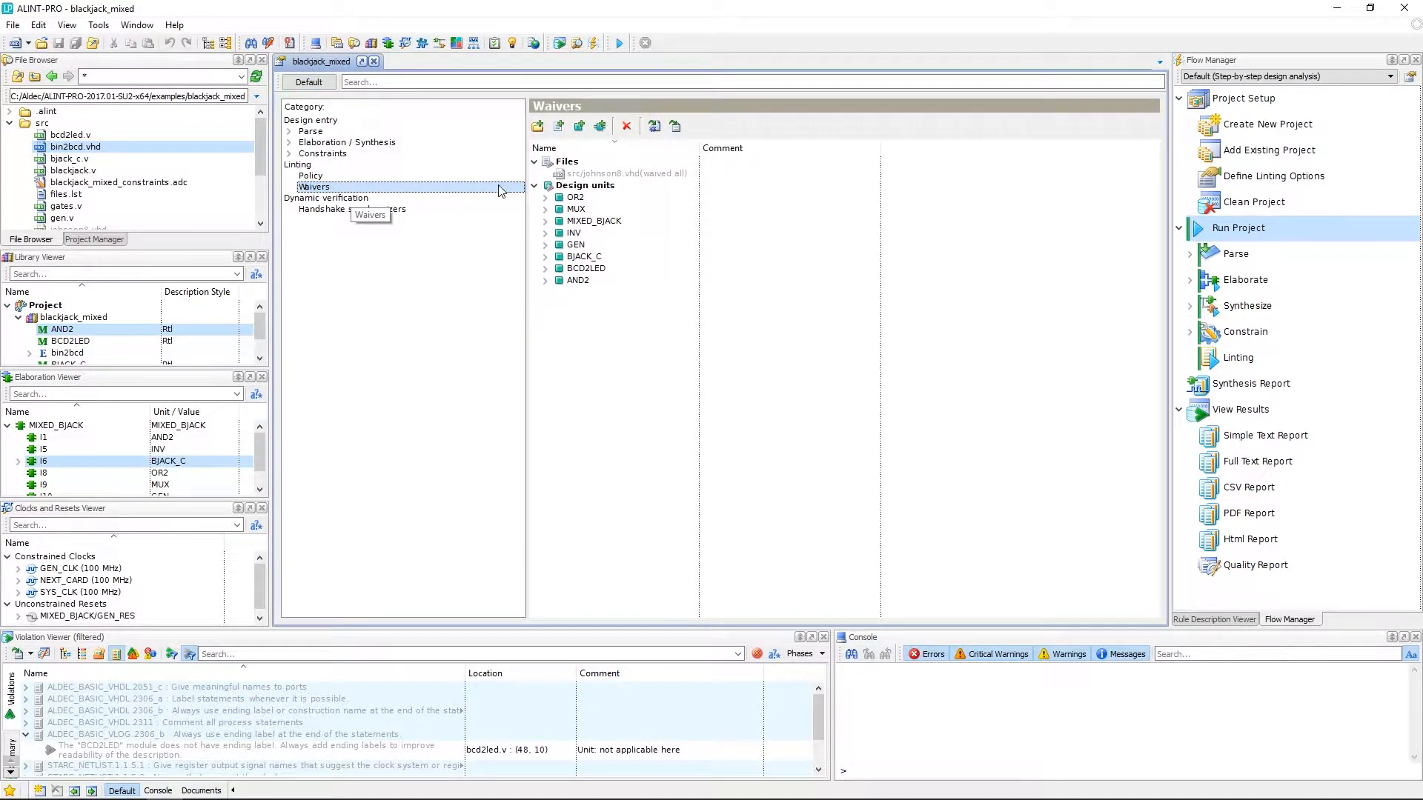
click(546, 257)
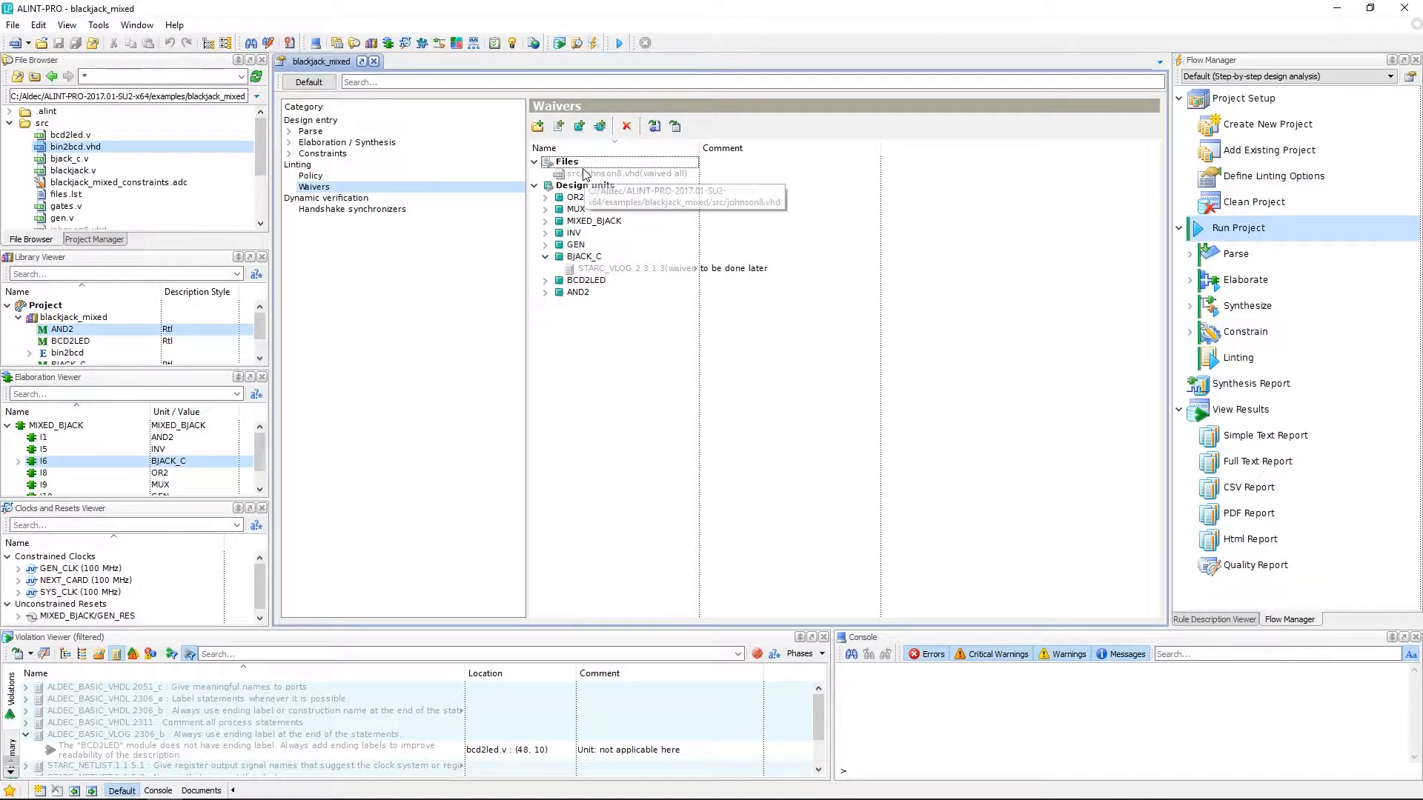
click(559, 130)
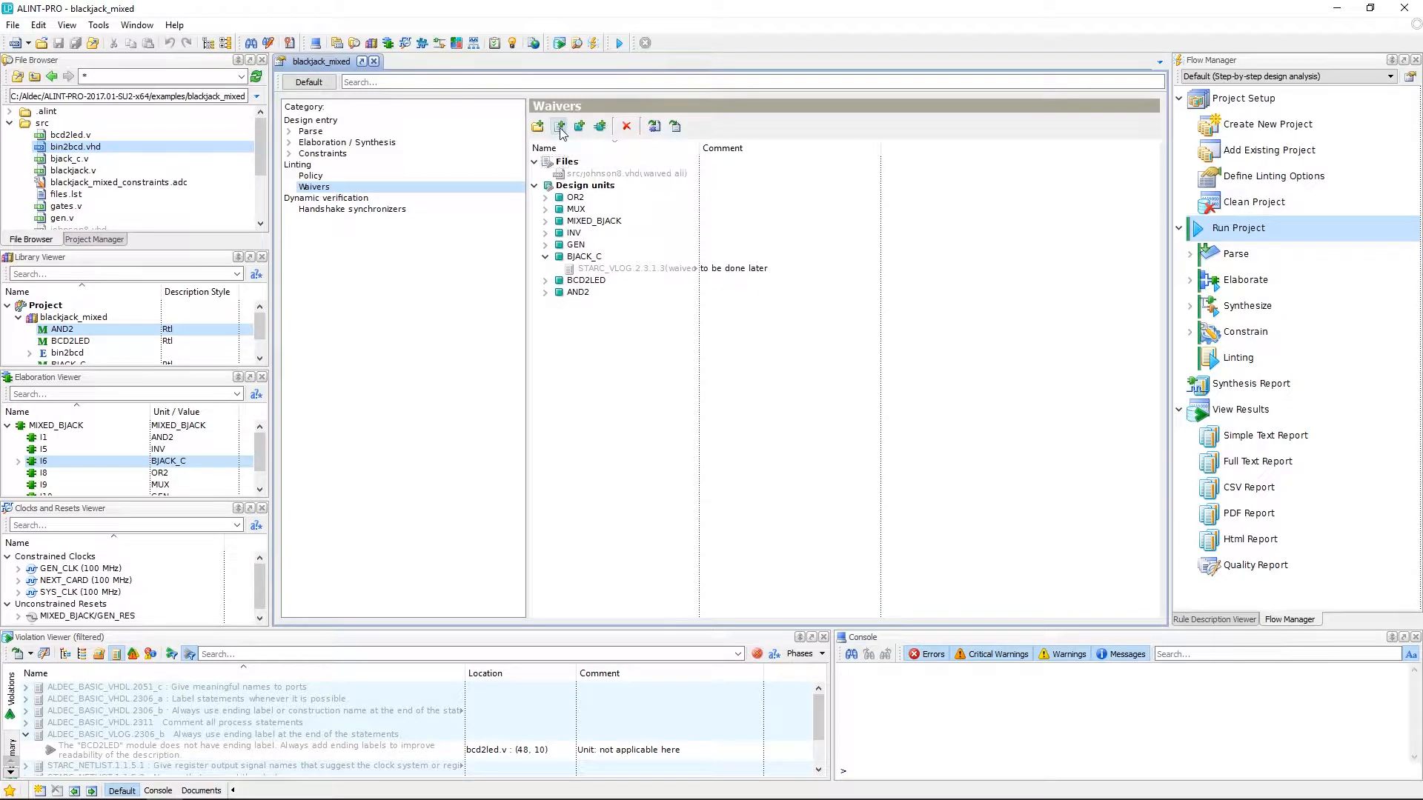
double_click(265, 360)
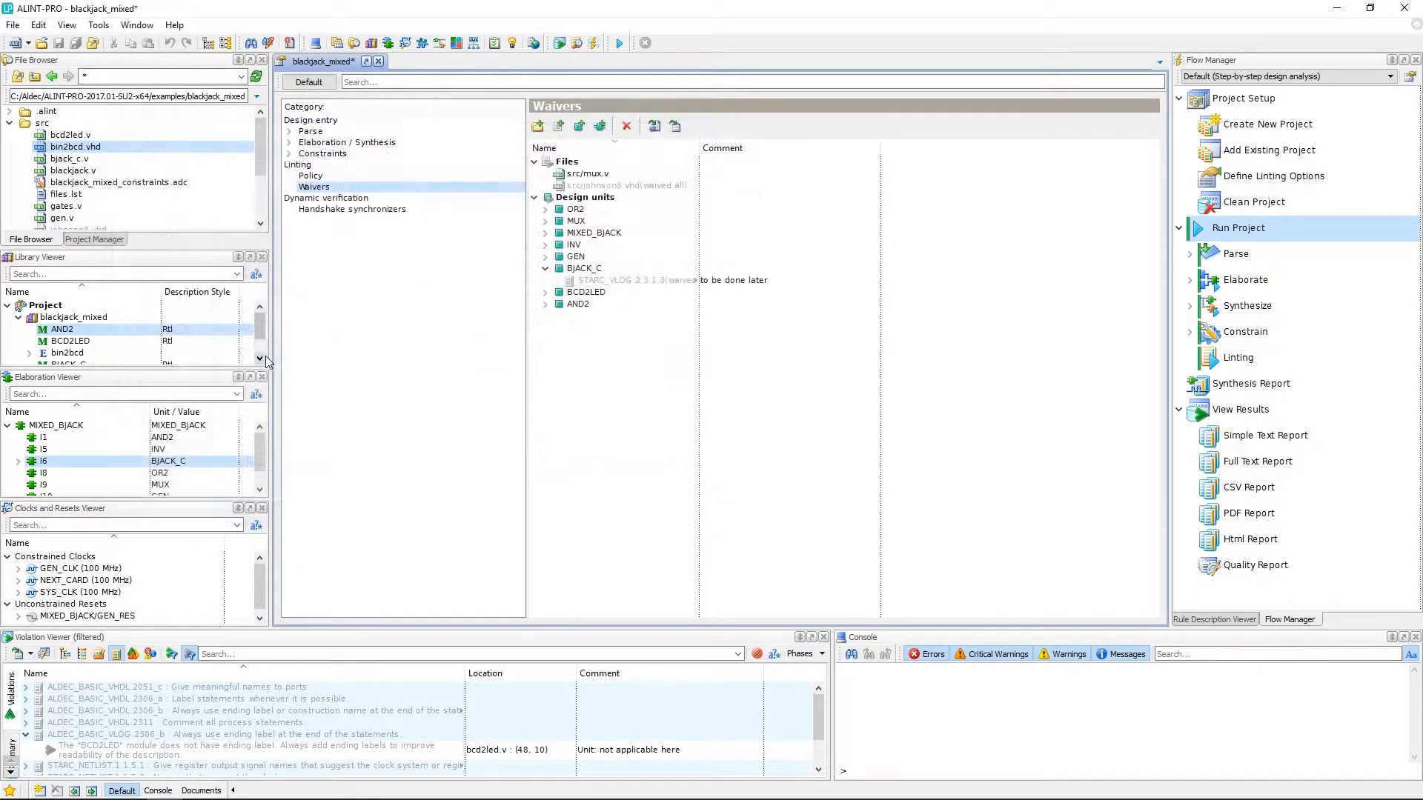
click(605, 174)
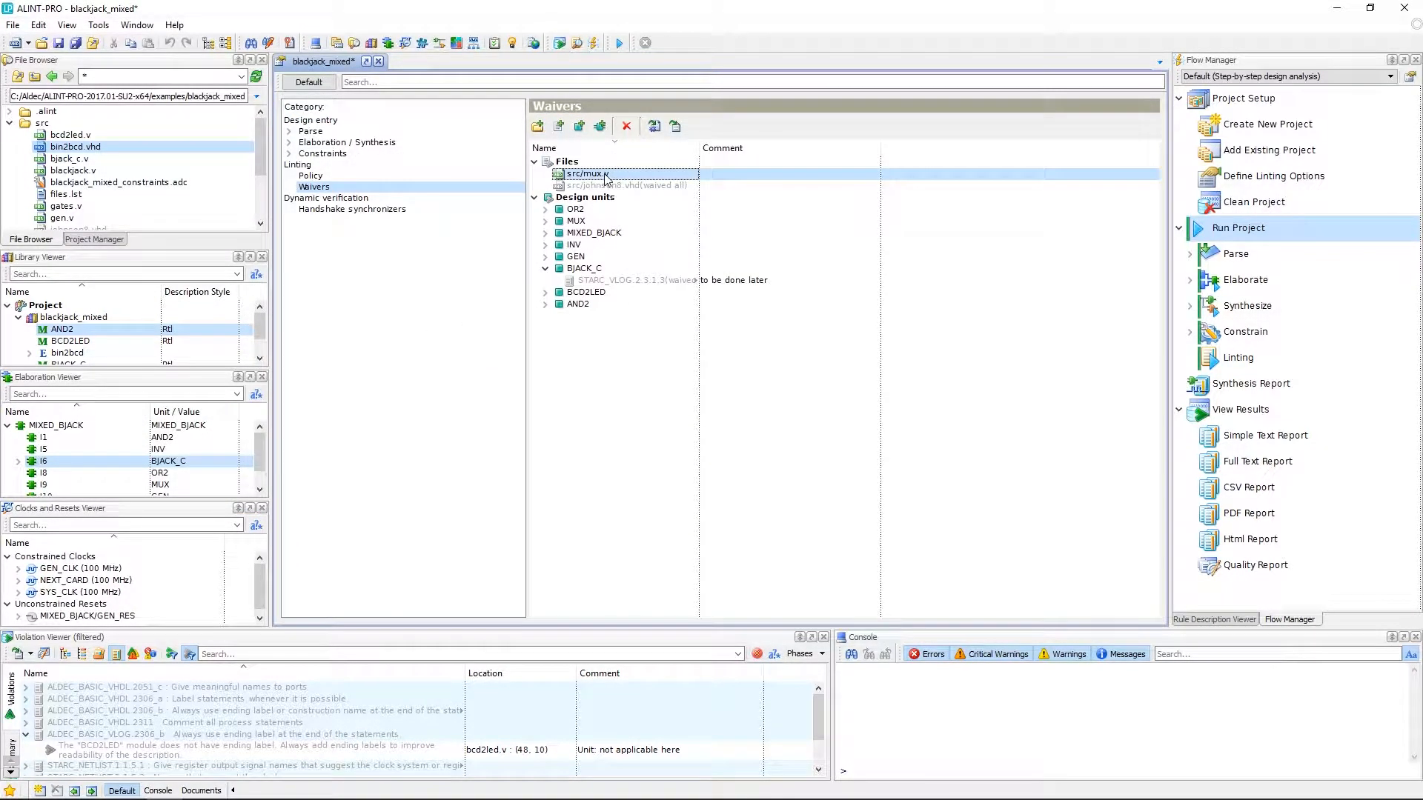
right_click(606, 177)
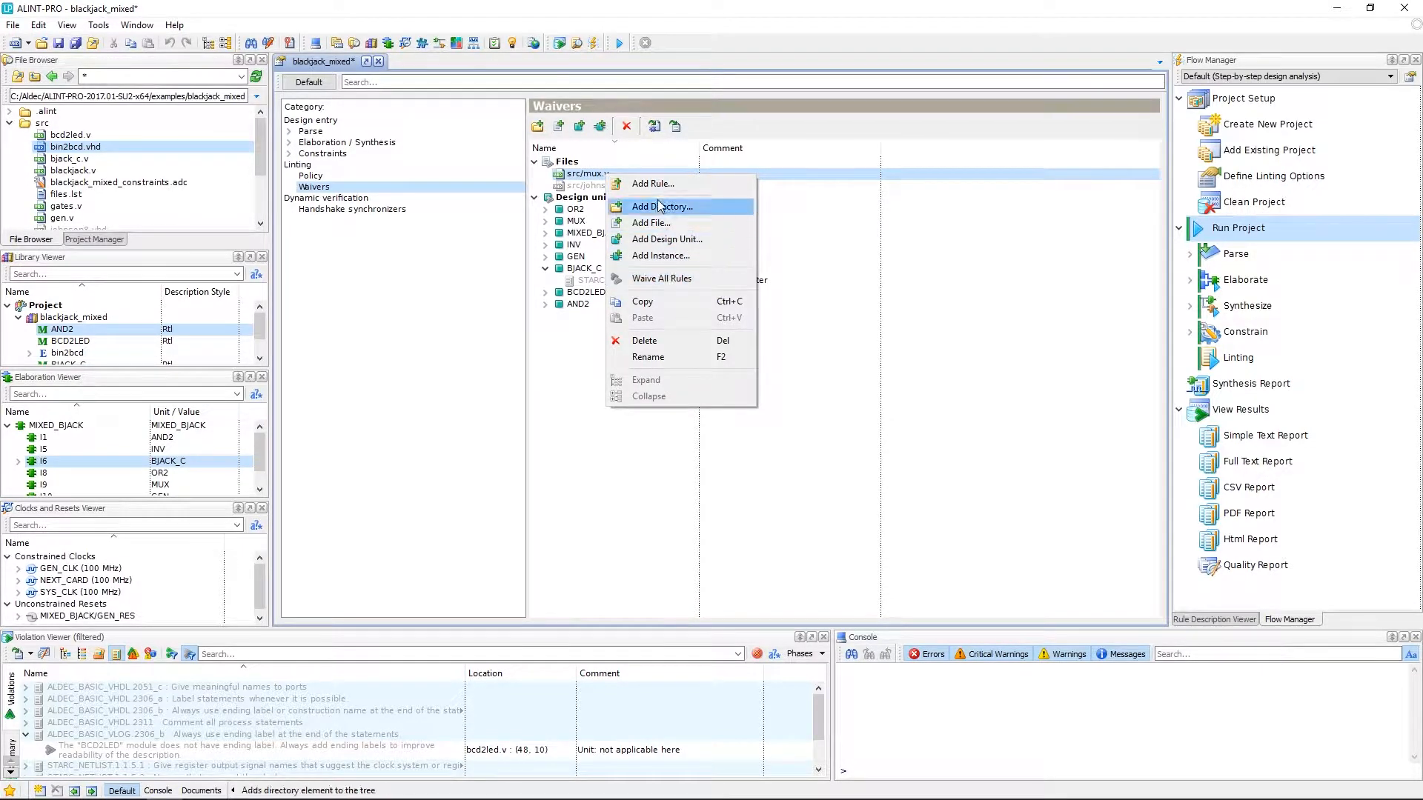
click(679, 185)
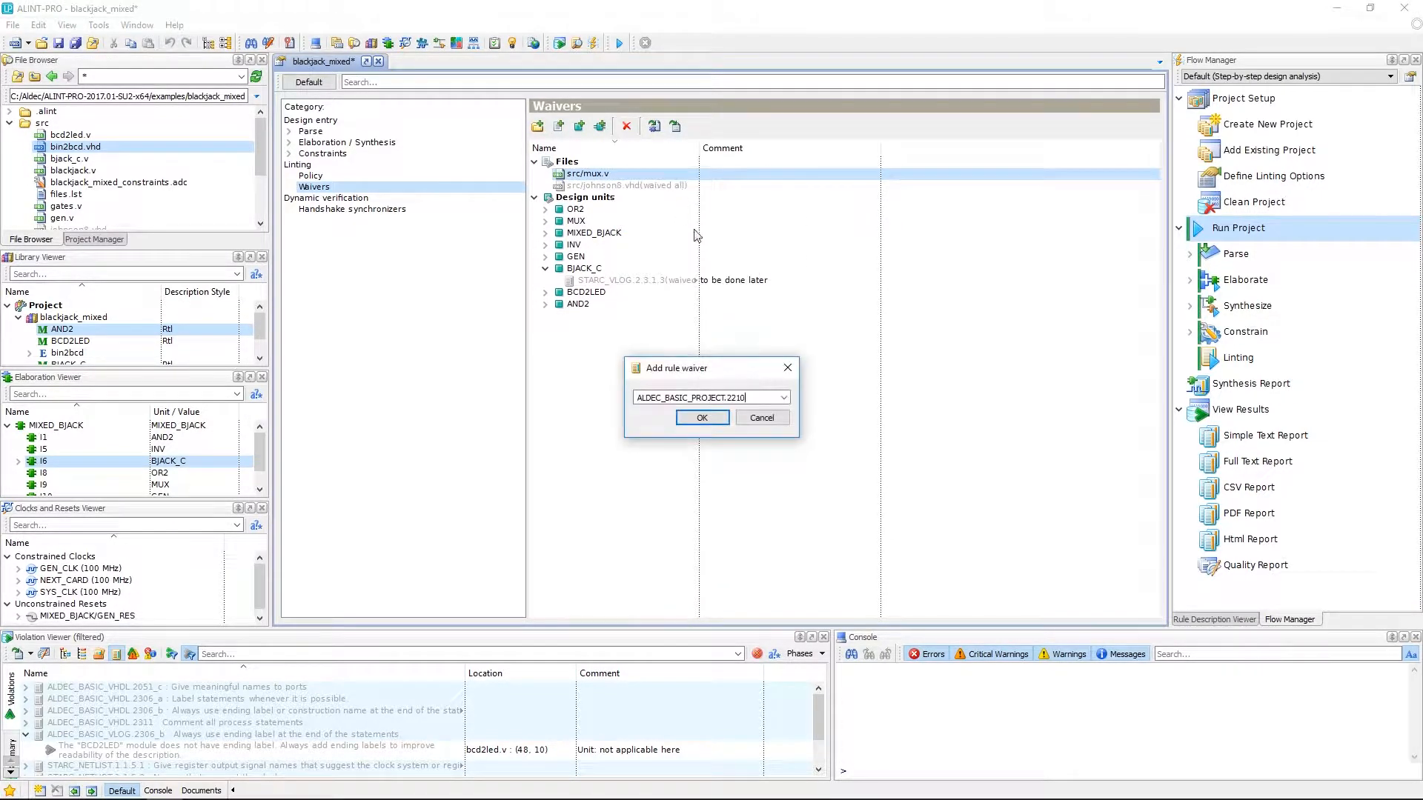
click(774, 399)
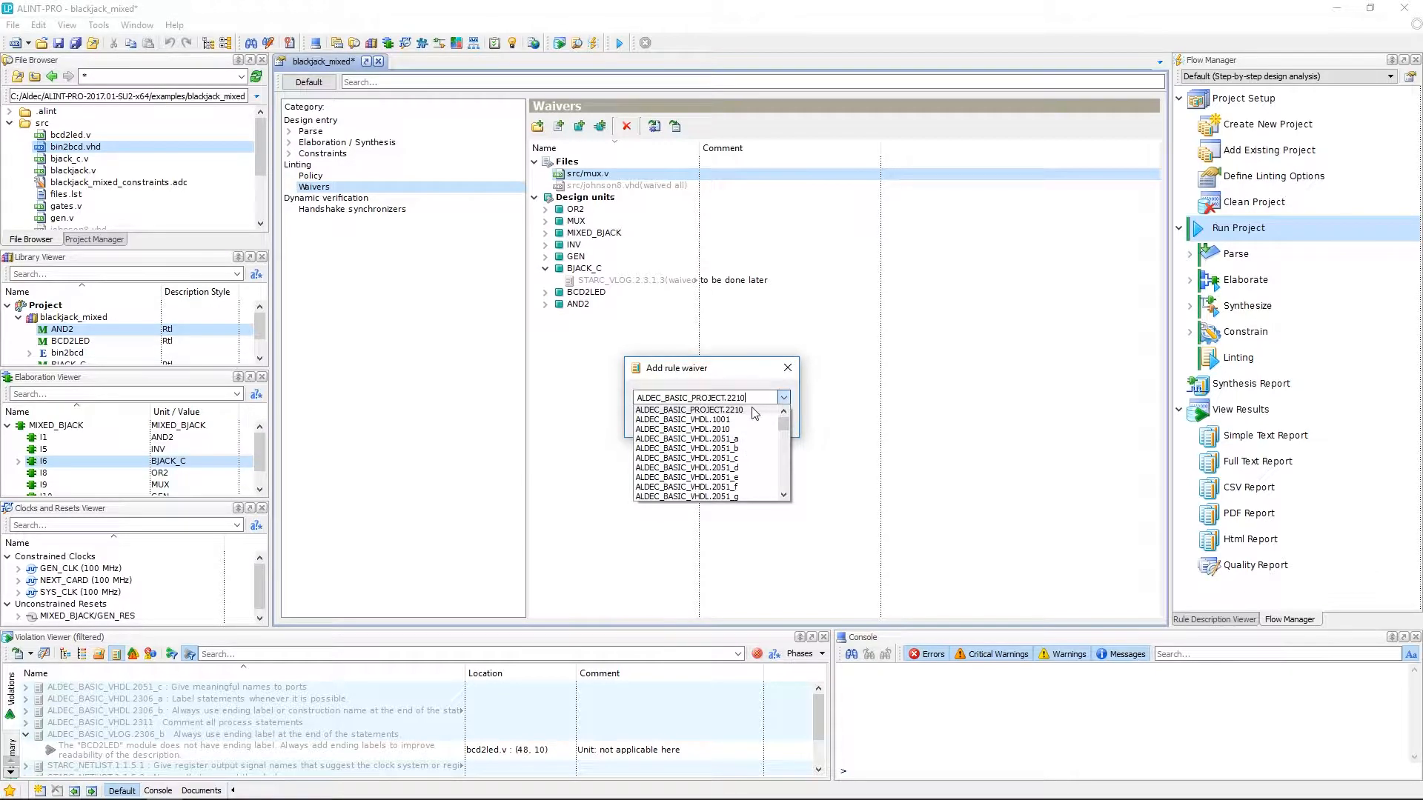
click(774, 399)
click(704, 422)
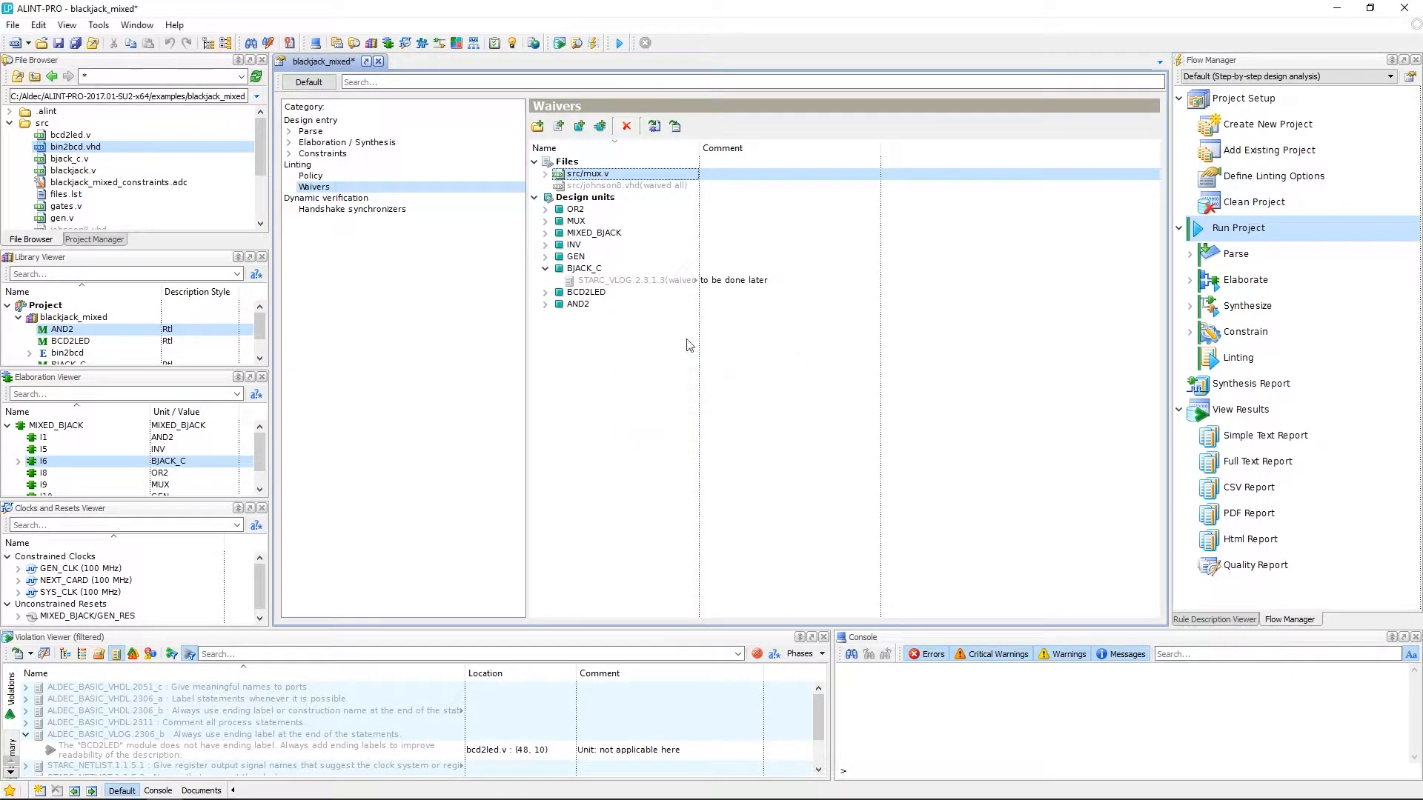
click(546, 174)
click(593, 185)
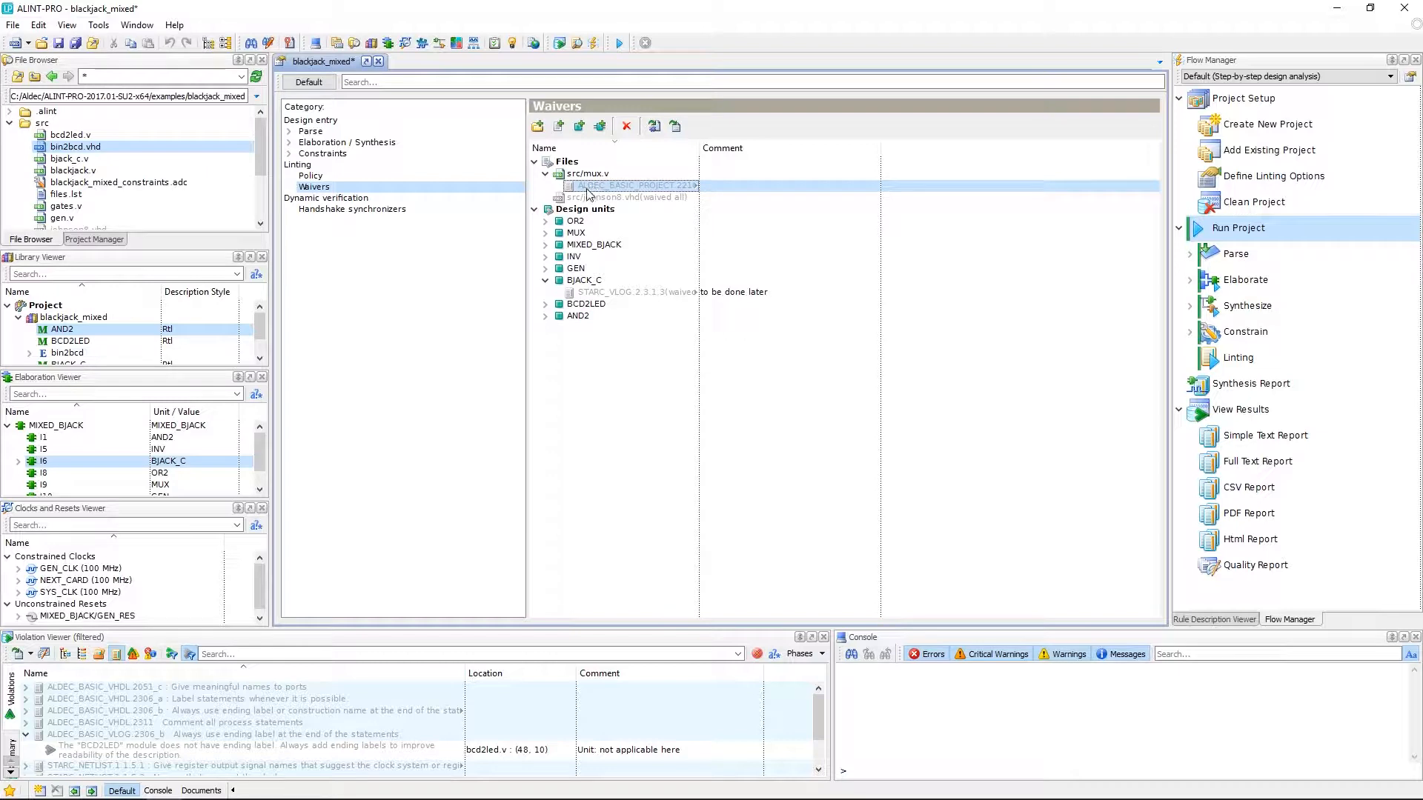
click(627, 127)
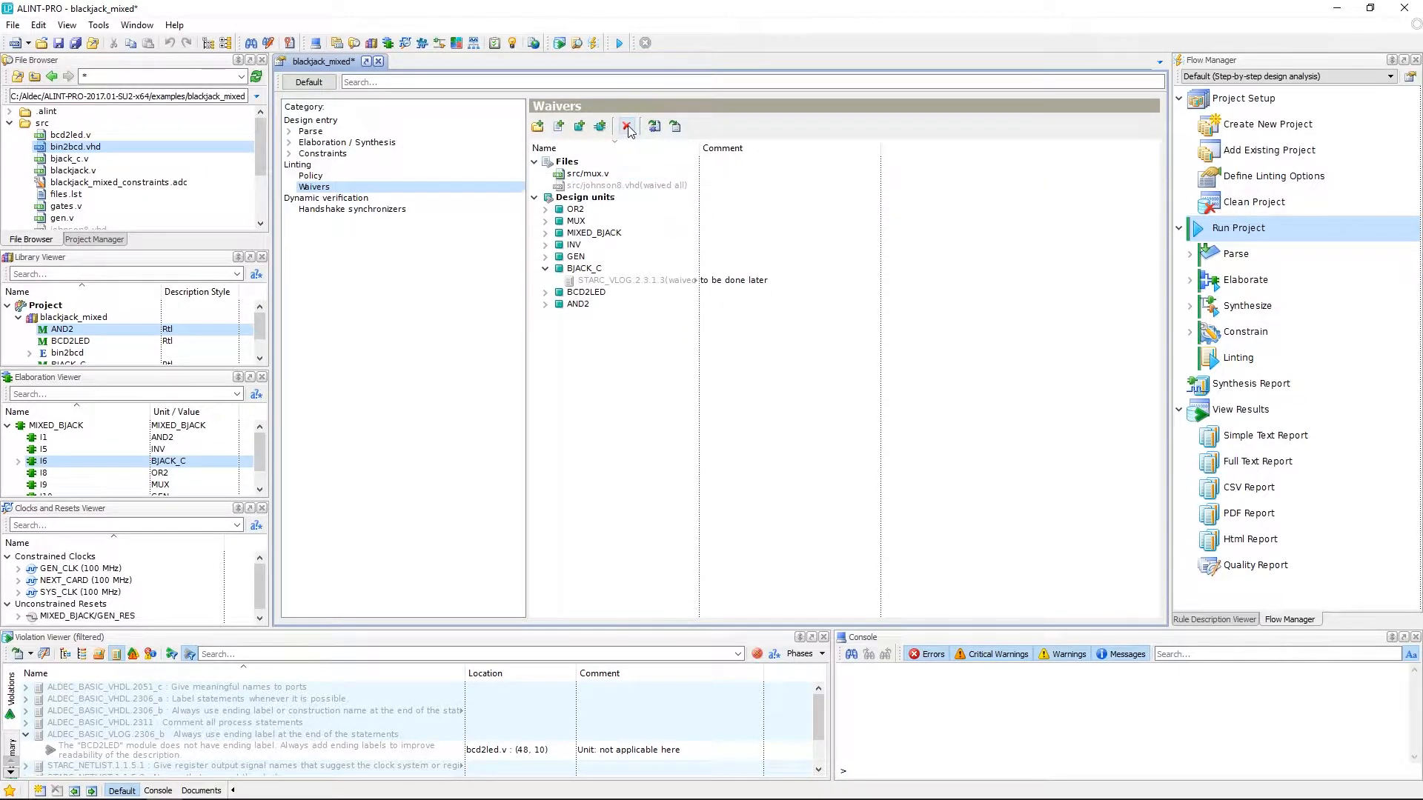
click(585, 173)
right_click(600, 177)
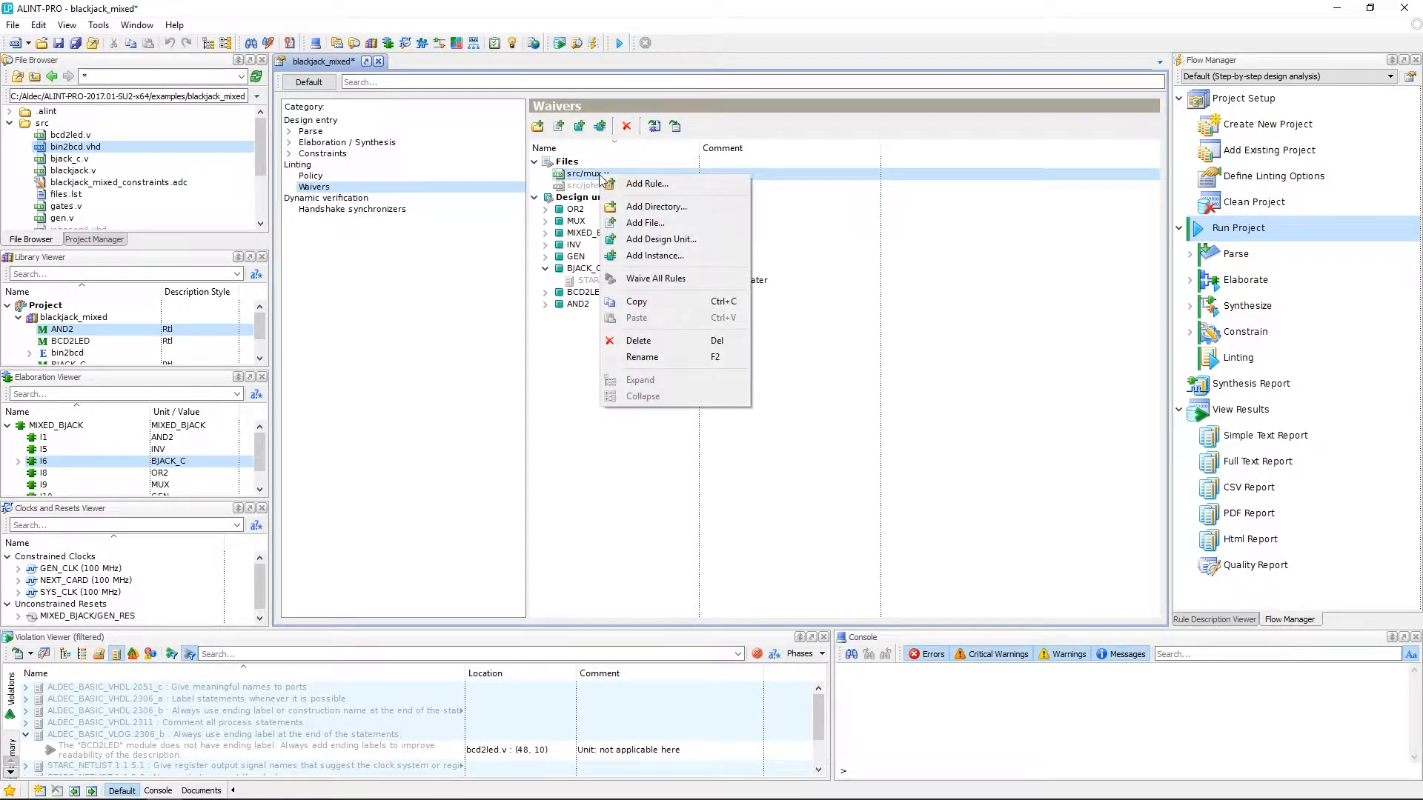
click(639, 341)
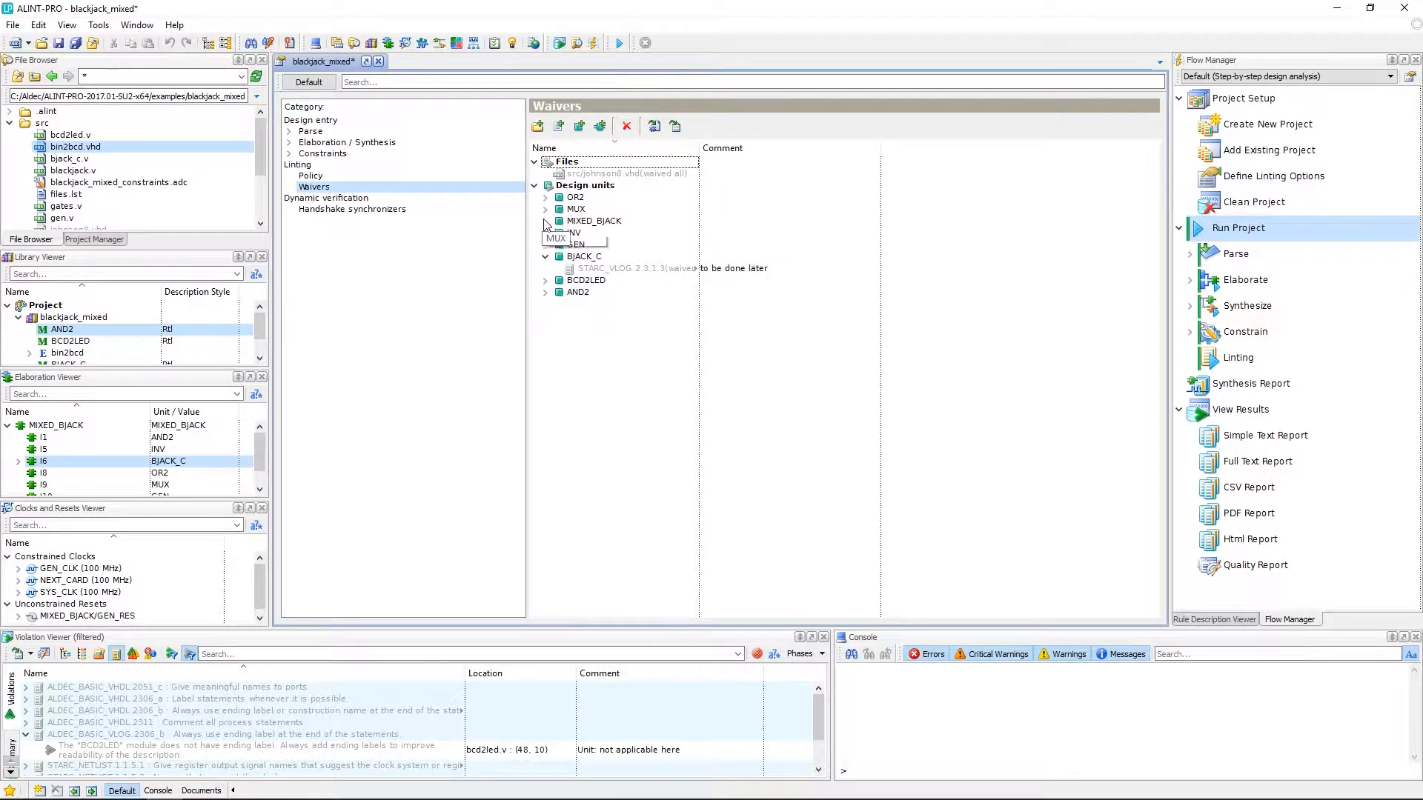
- Save the blackjack_mixed project
click(59, 44)
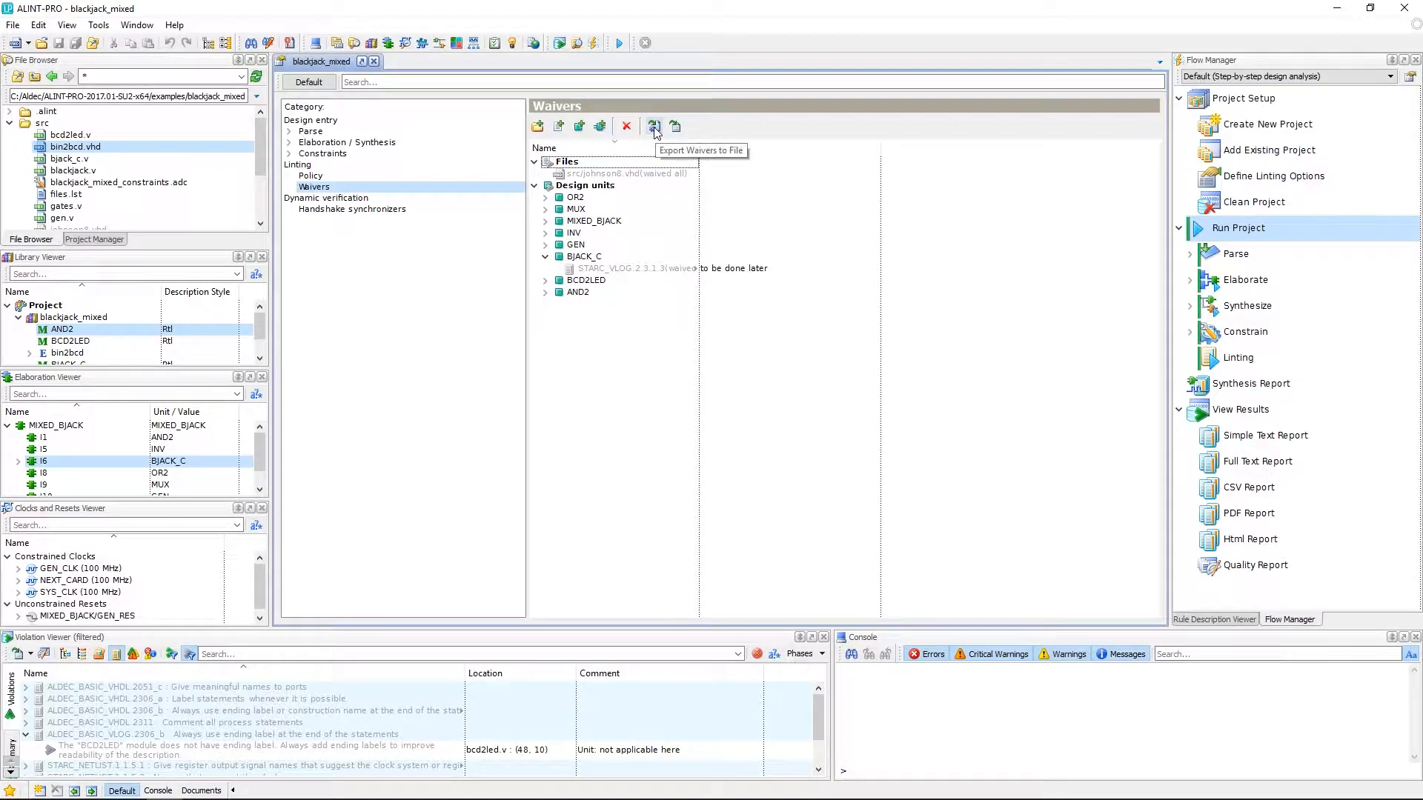
- Export the waivers to blackjack_mixed_waivers.do, replacing the existing file
click(655, 130)
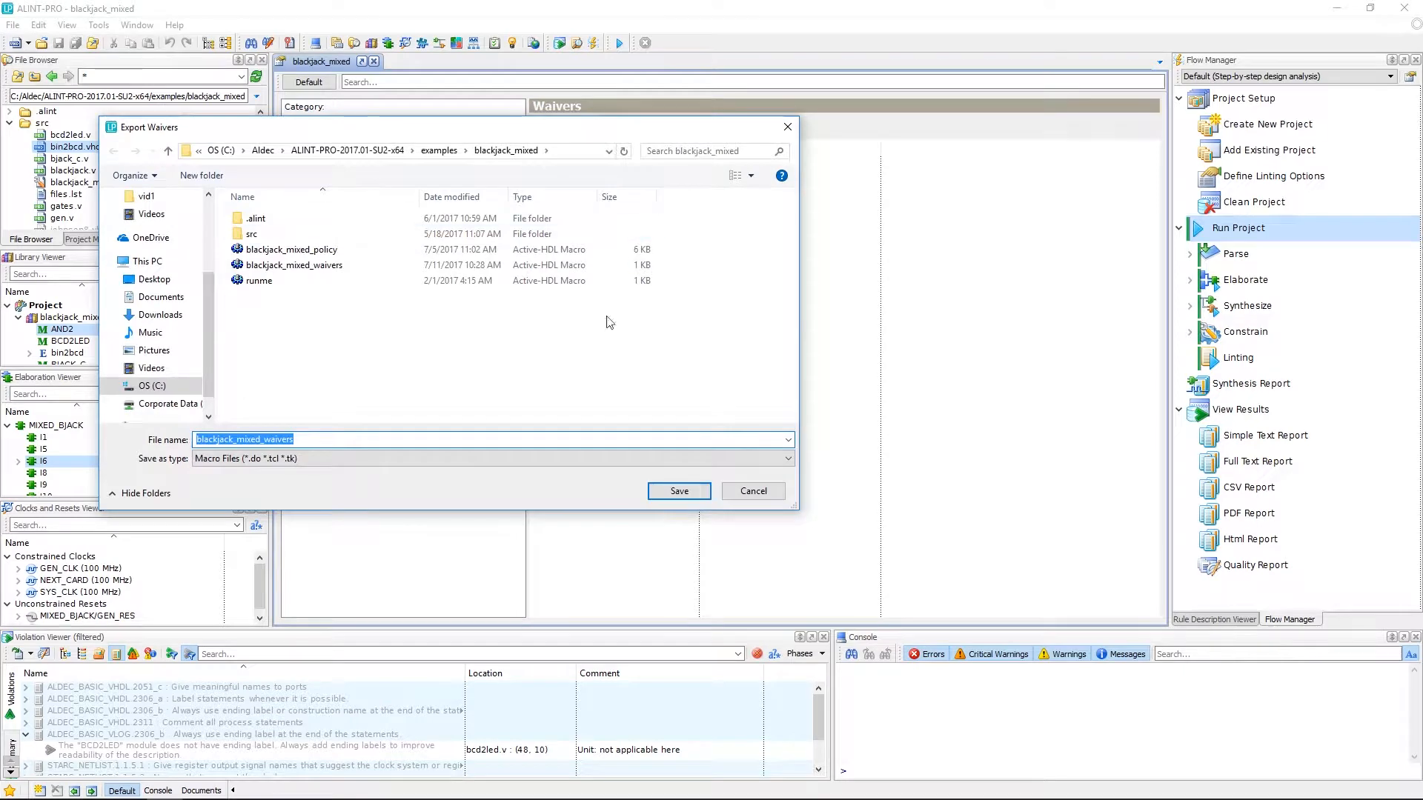
click(676, 492)
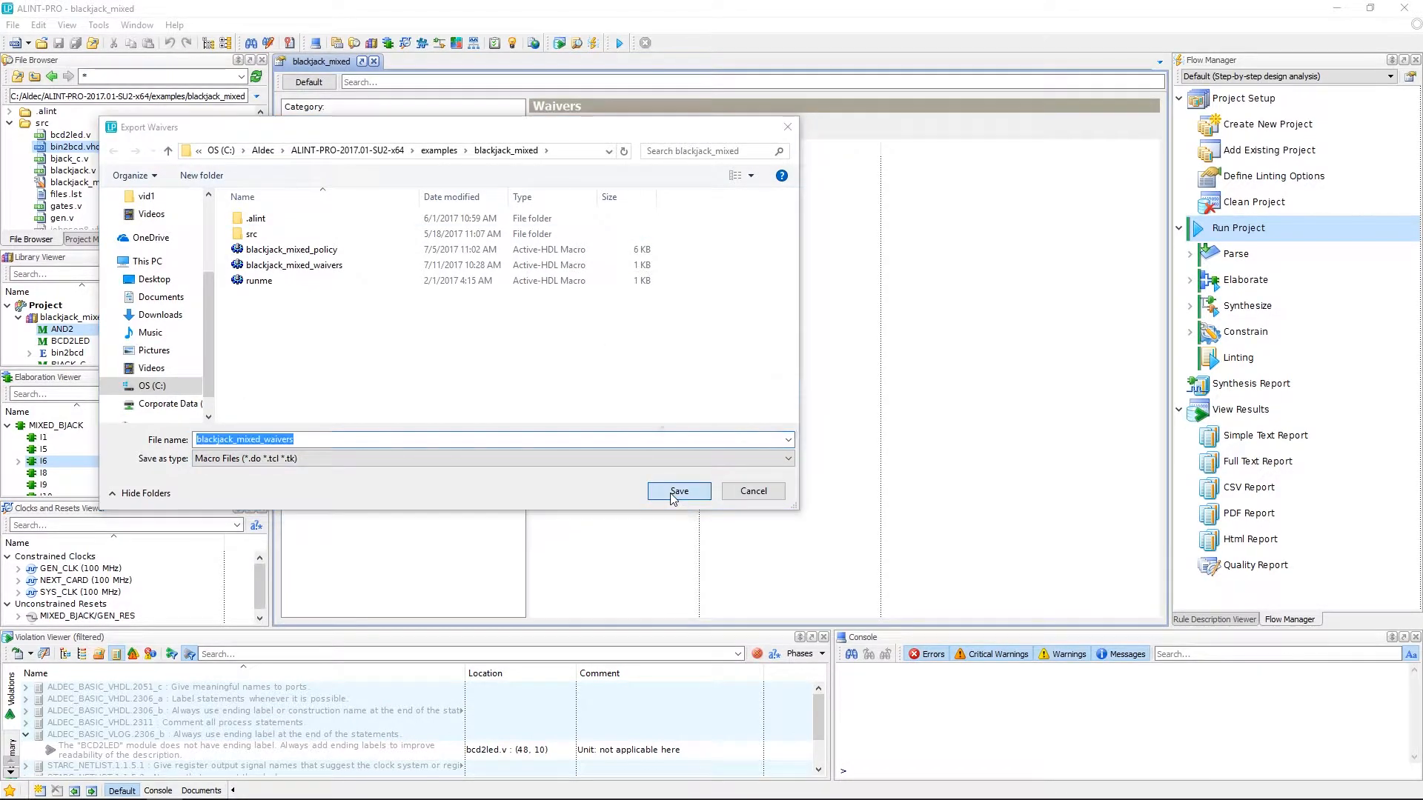
click(754, 414)
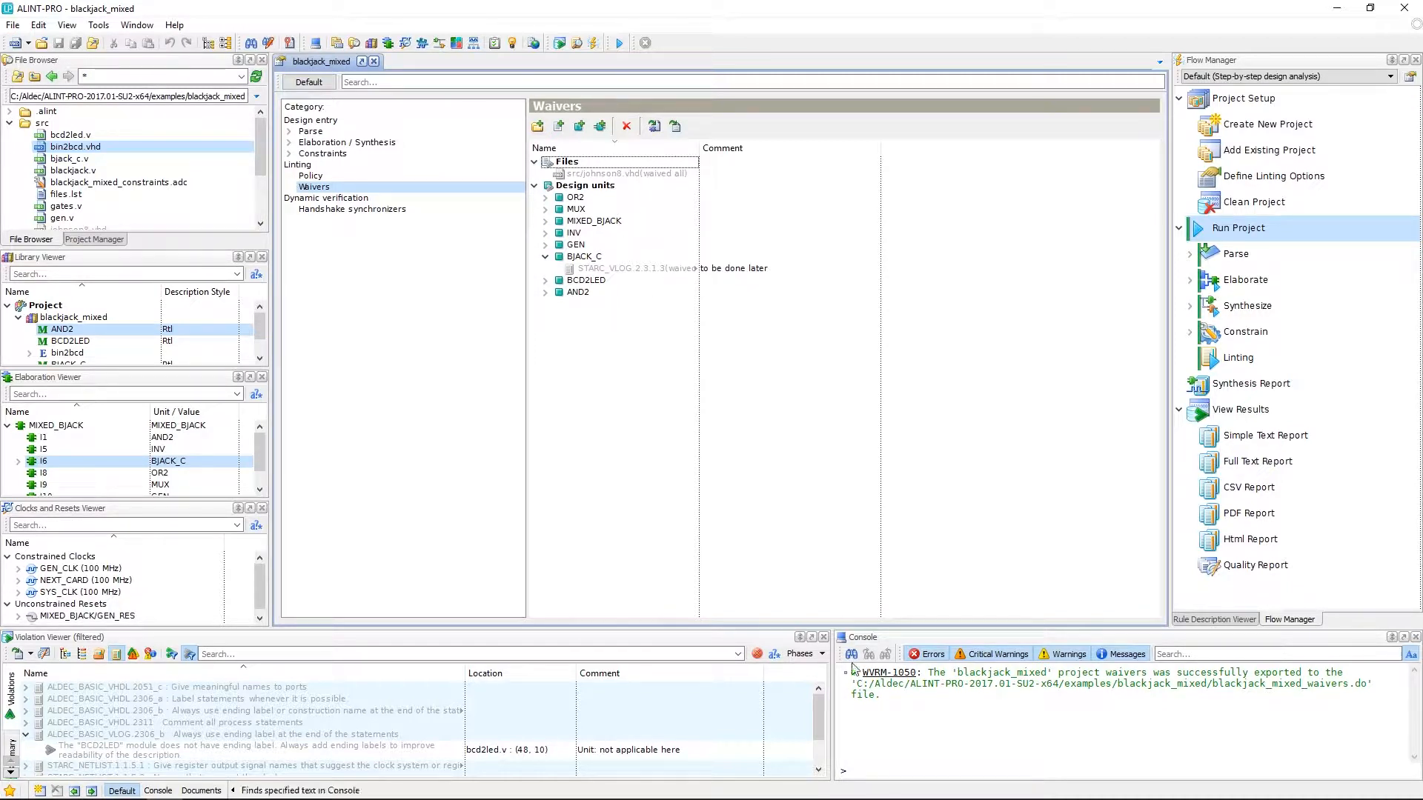
- Clear all project waivers by running project.waiver.clear in the console
click(885, 774)
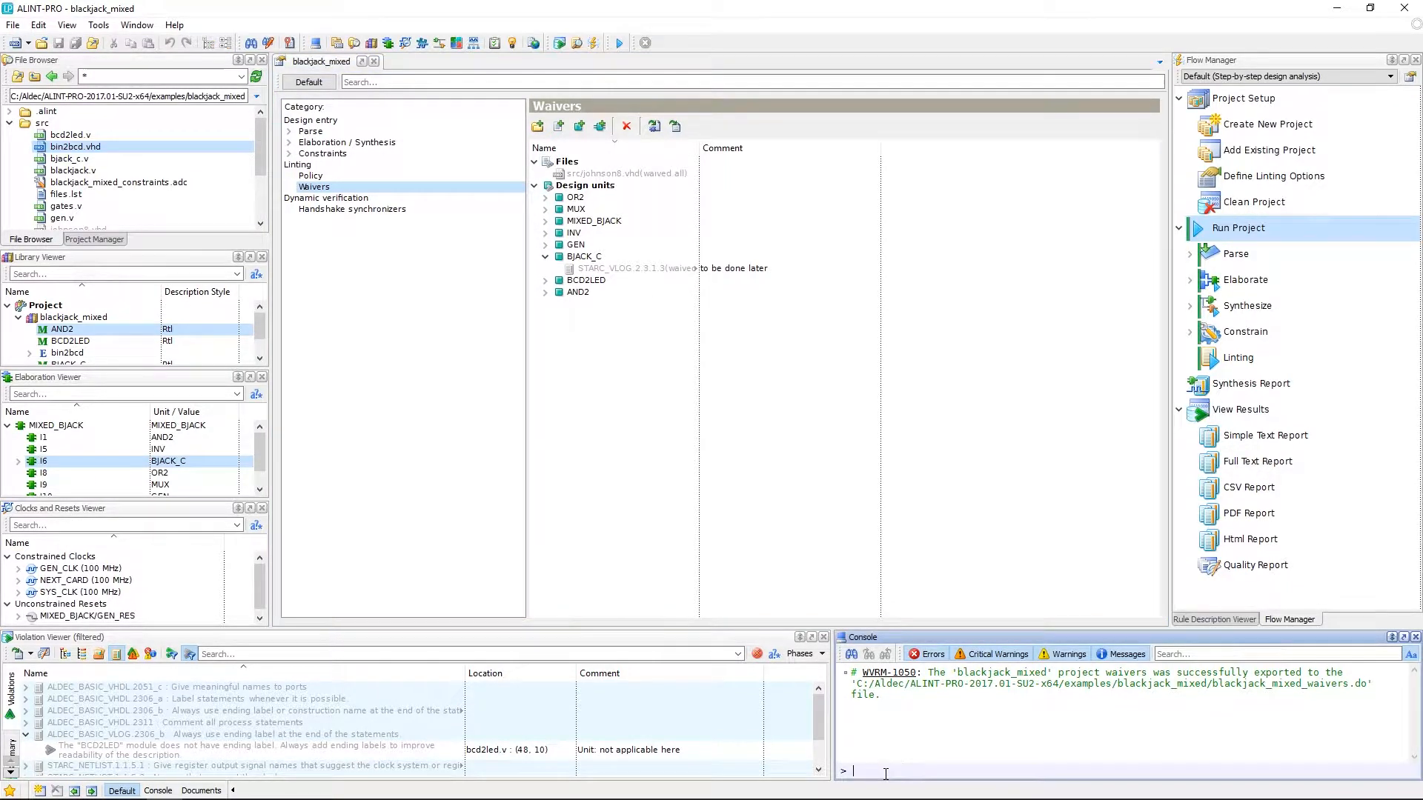
text(clear)
key(Up)
key(Return)
- Execute blackjack_mixed_waivers.do from the File Browser to restore the waivers
drag(262, 151, 261, 208)
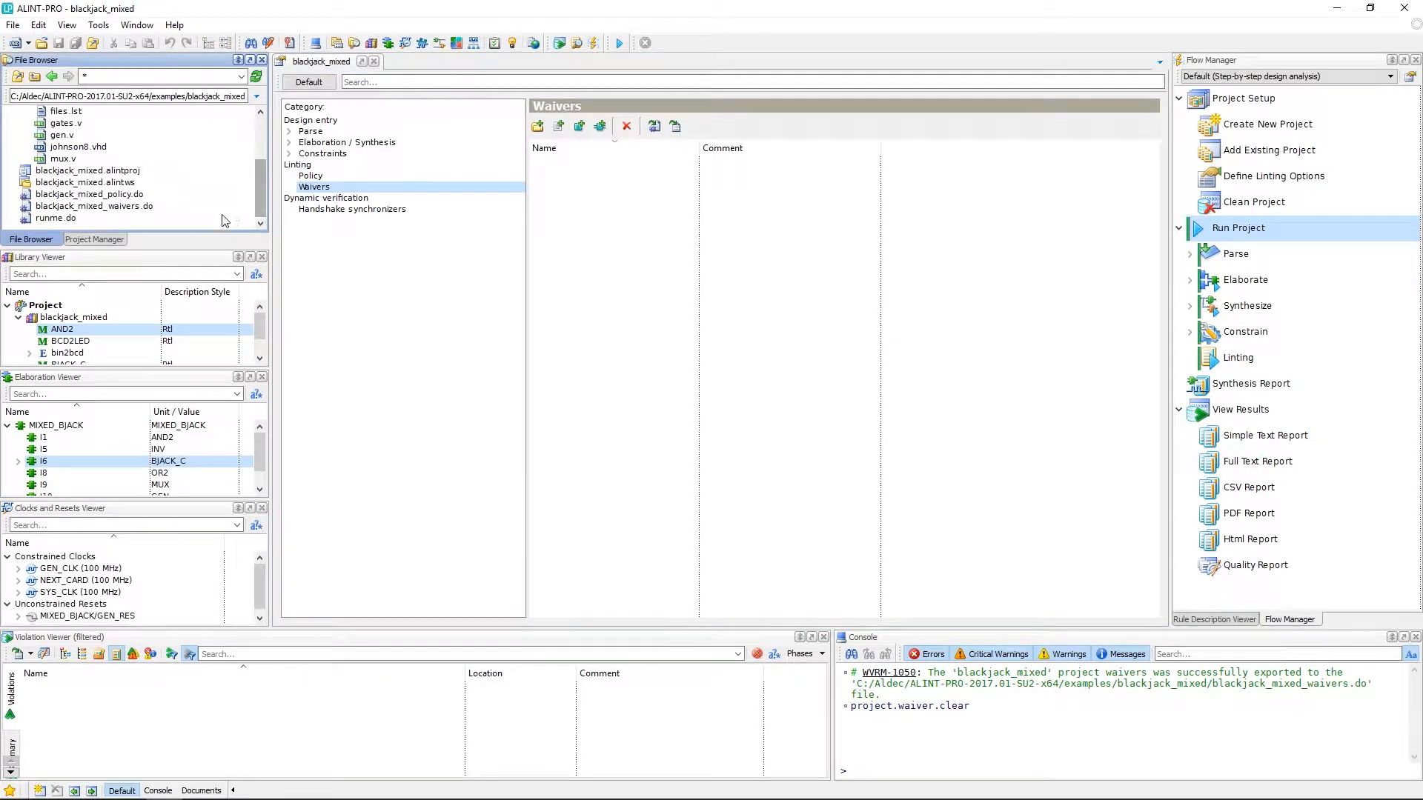
click(155, 208)
right_click(155, 208)
click(206, 356)
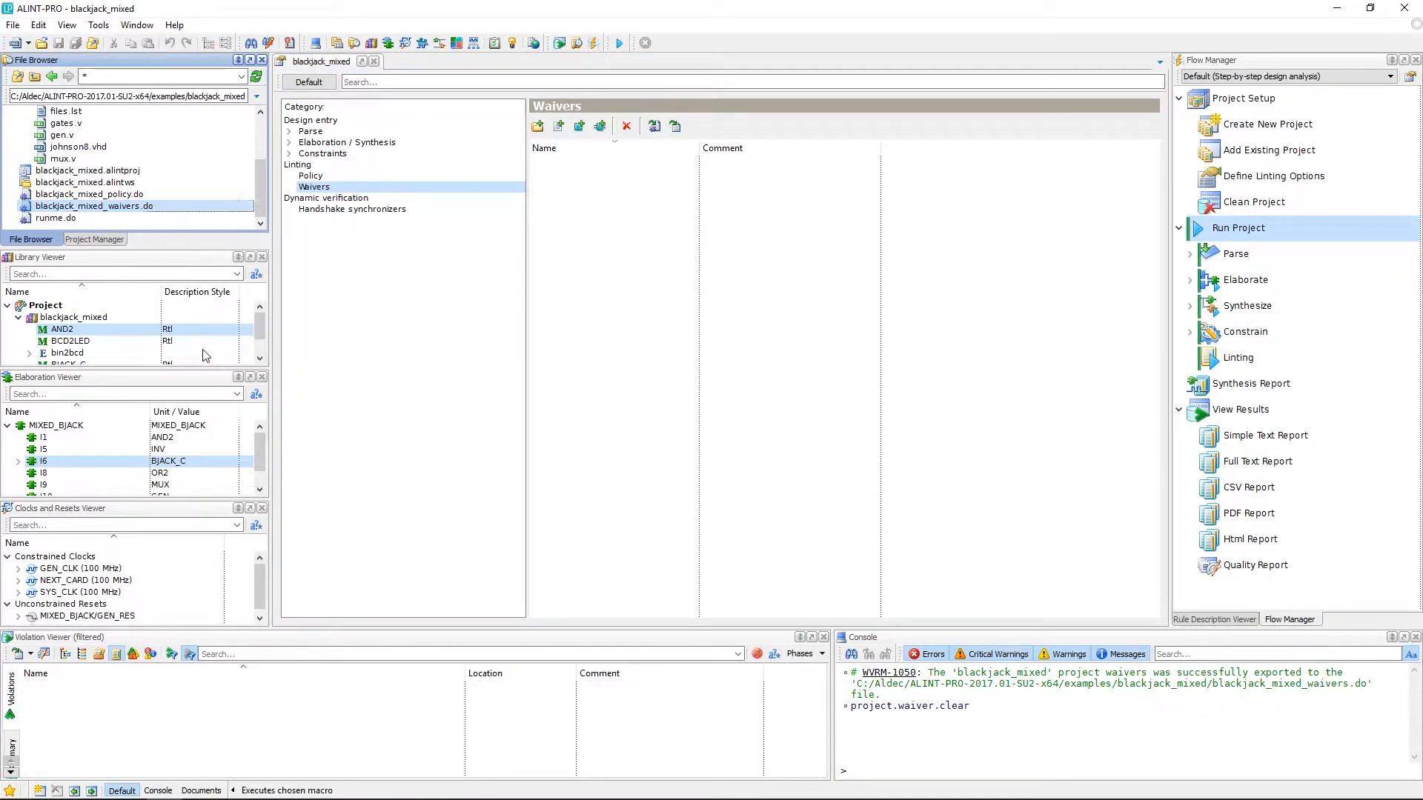